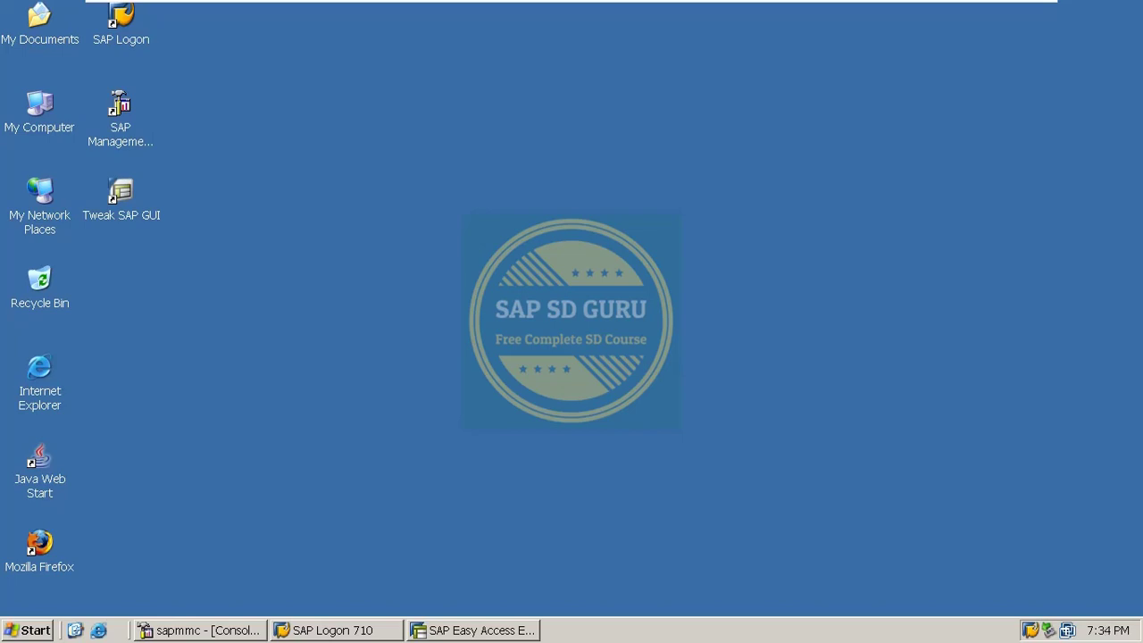
- Switch to SAP Easy Access and start a standard order (OR) with transaction VA01 in sales area M100/M1/M1 for sold-to party MED PLUS
key(alt+Tab)
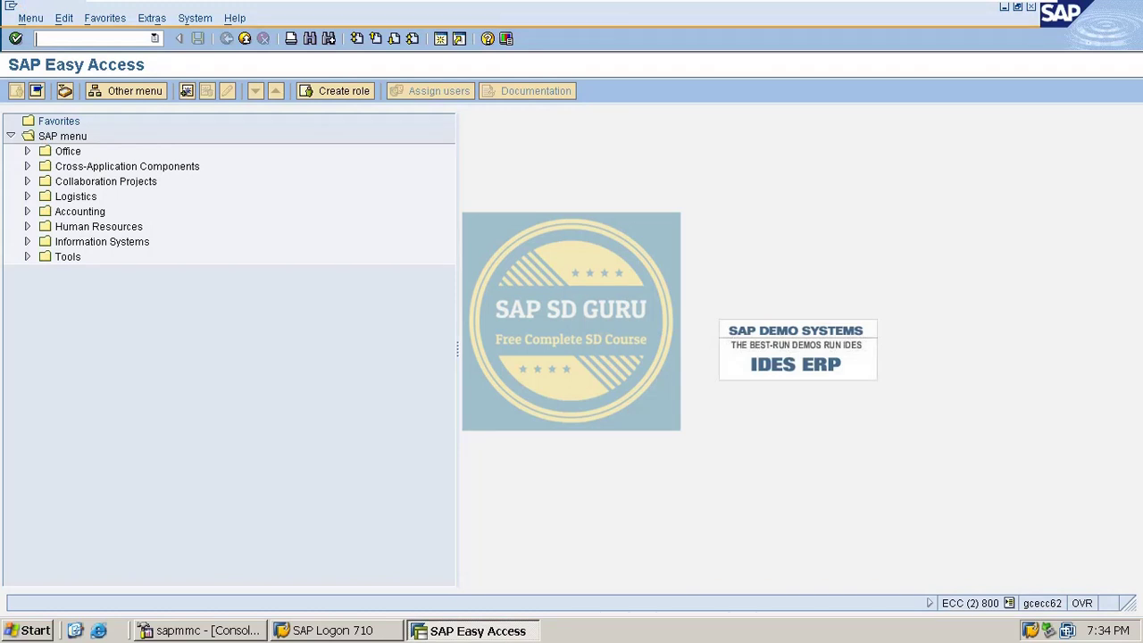
text(va01)
key(Return)
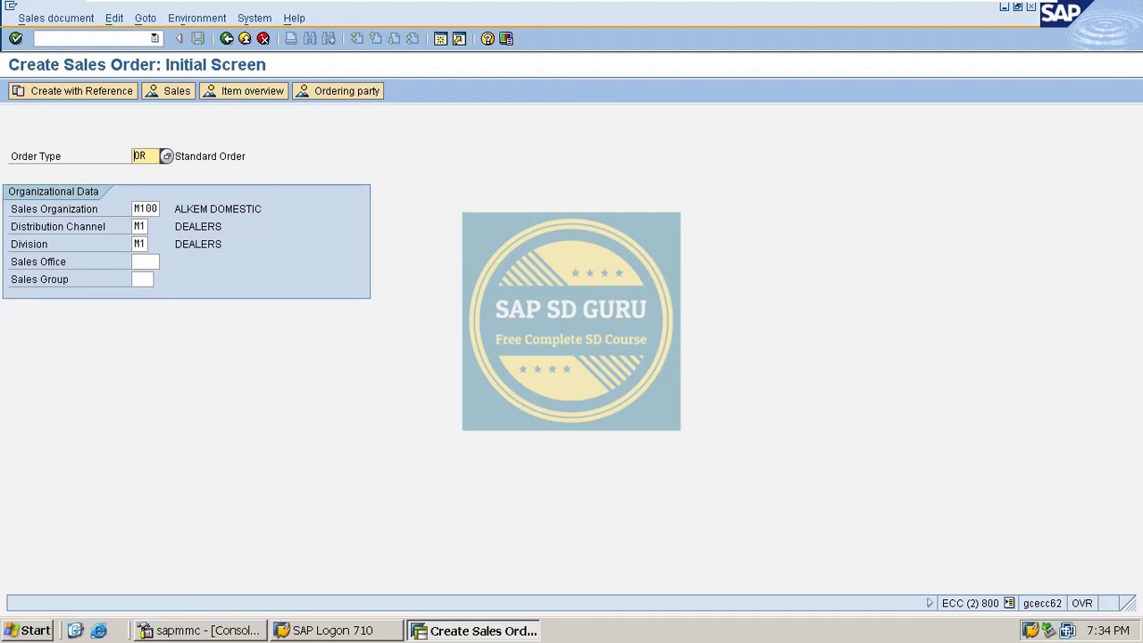
key(Return)
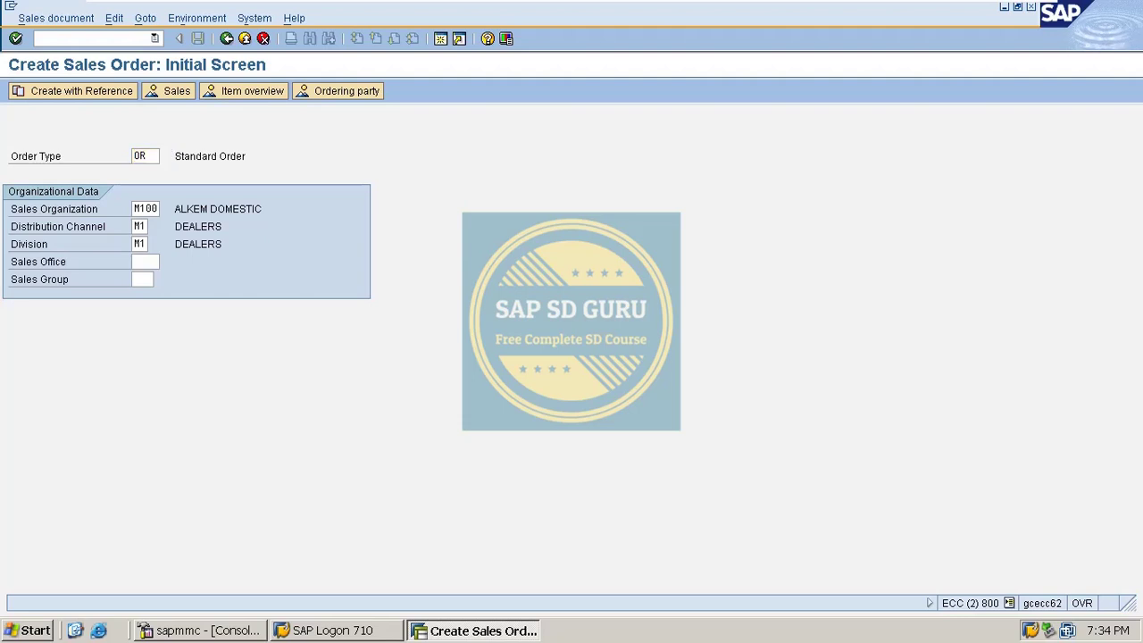
key(BackSpace)
key(Down)
key(Return)
key(Return)
key(Return)
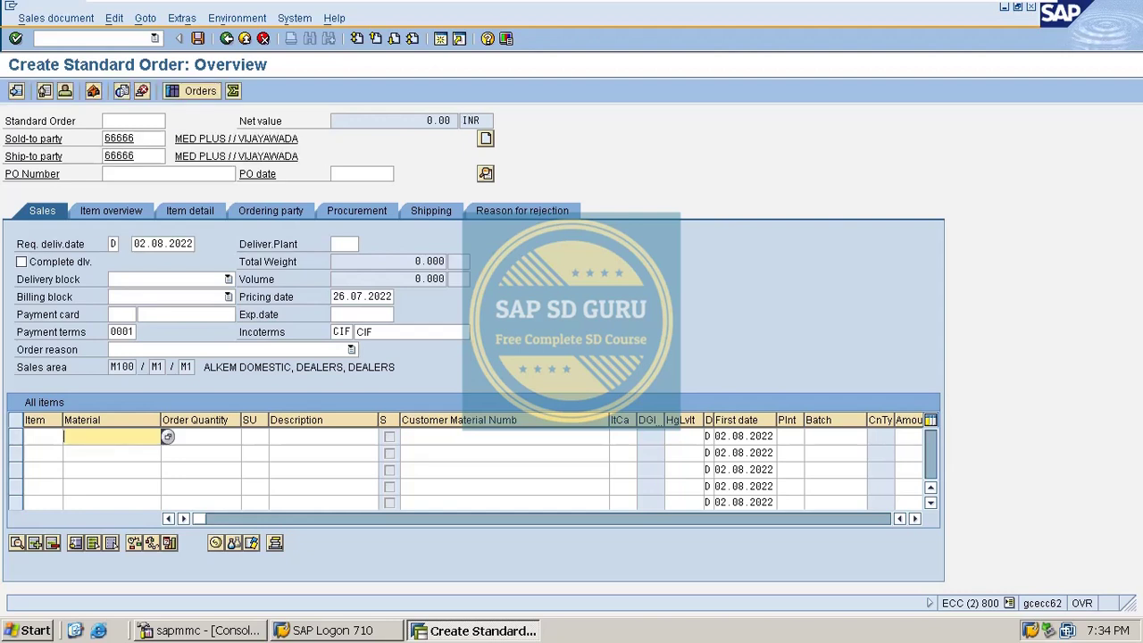
- Add material VAXINE-150 with order quantity 1 as the first item and check the order's net value
key(BackSpace)
key(Down)
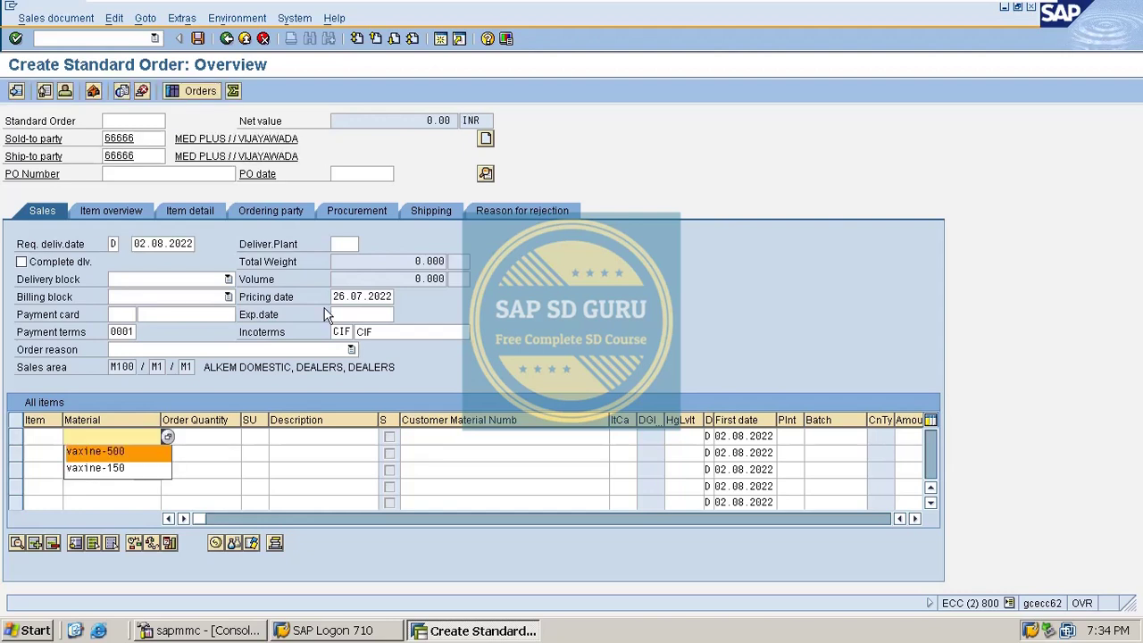
key(Down)
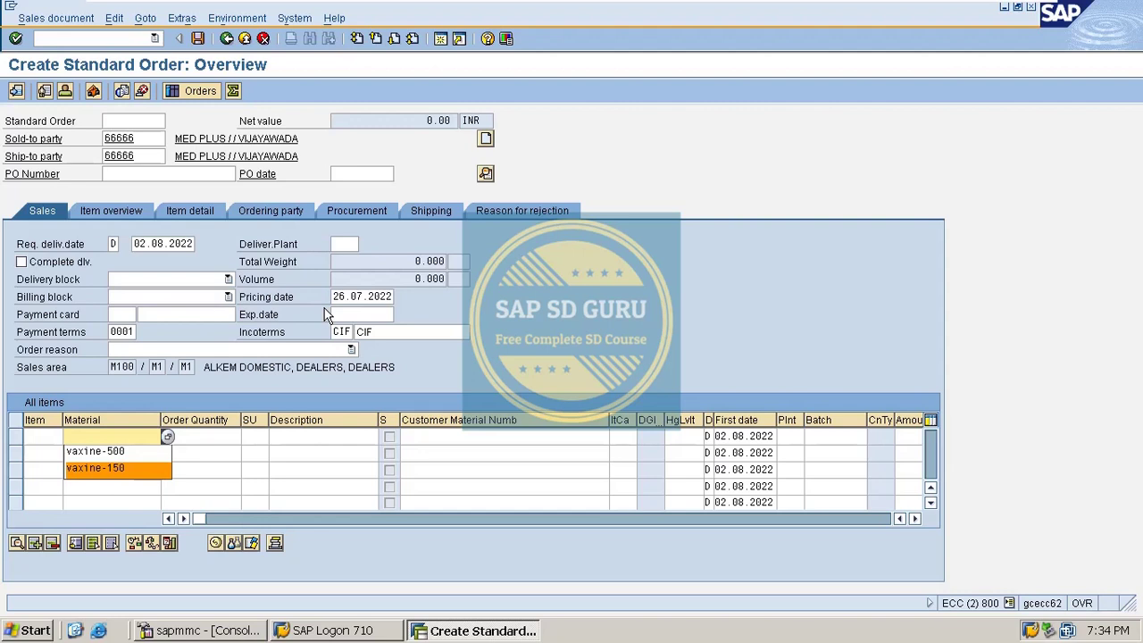
key(Up)
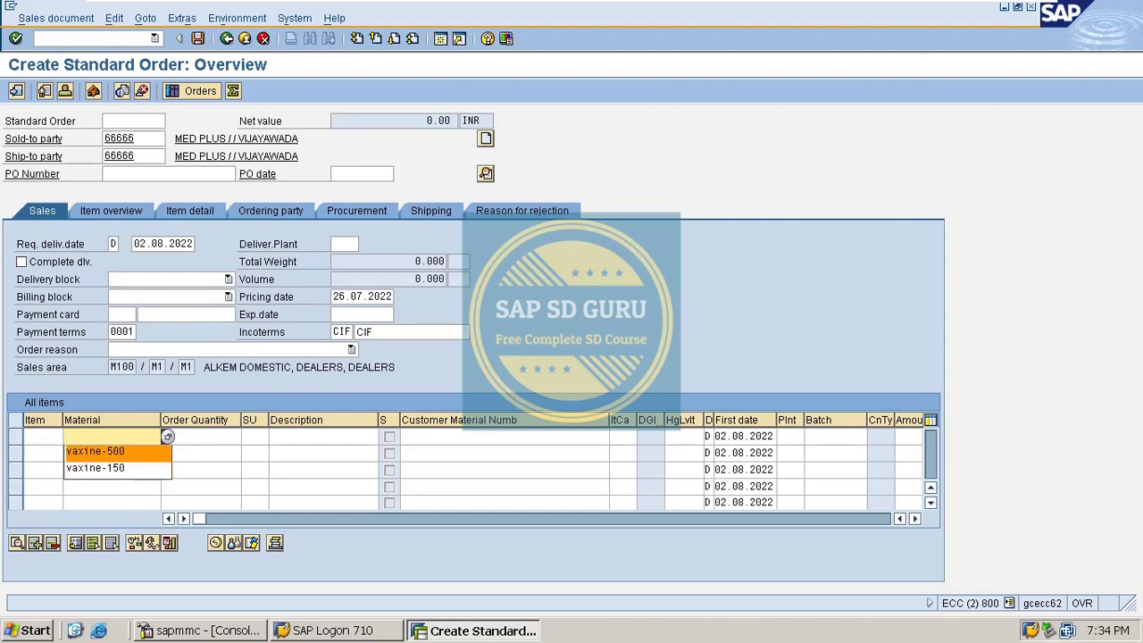
key(Down)
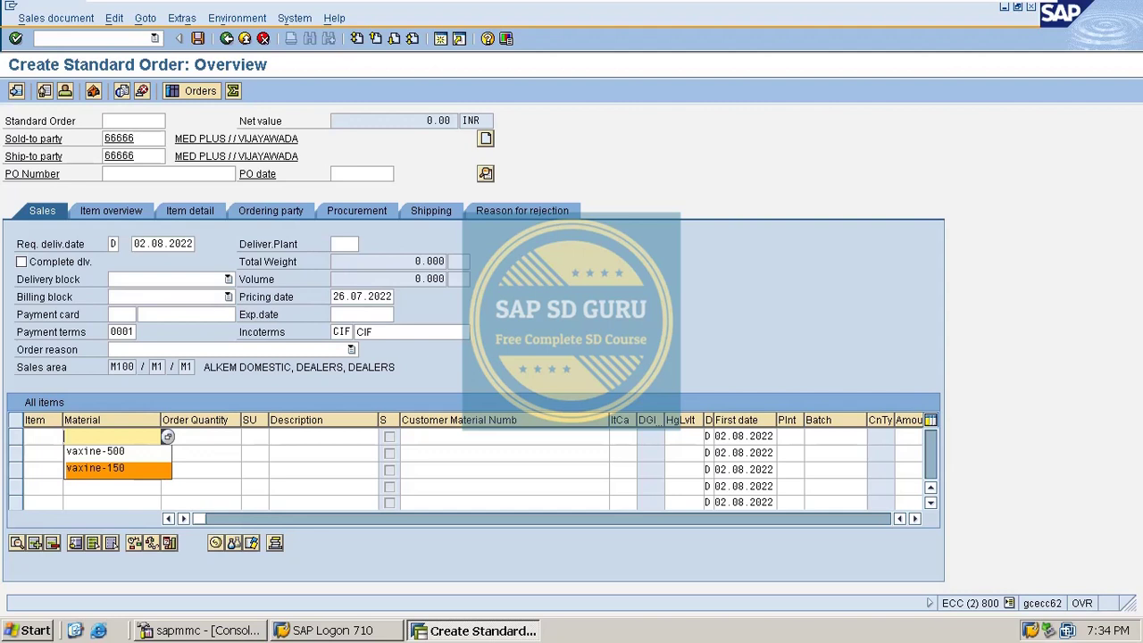
key(Return)
key(Tab)
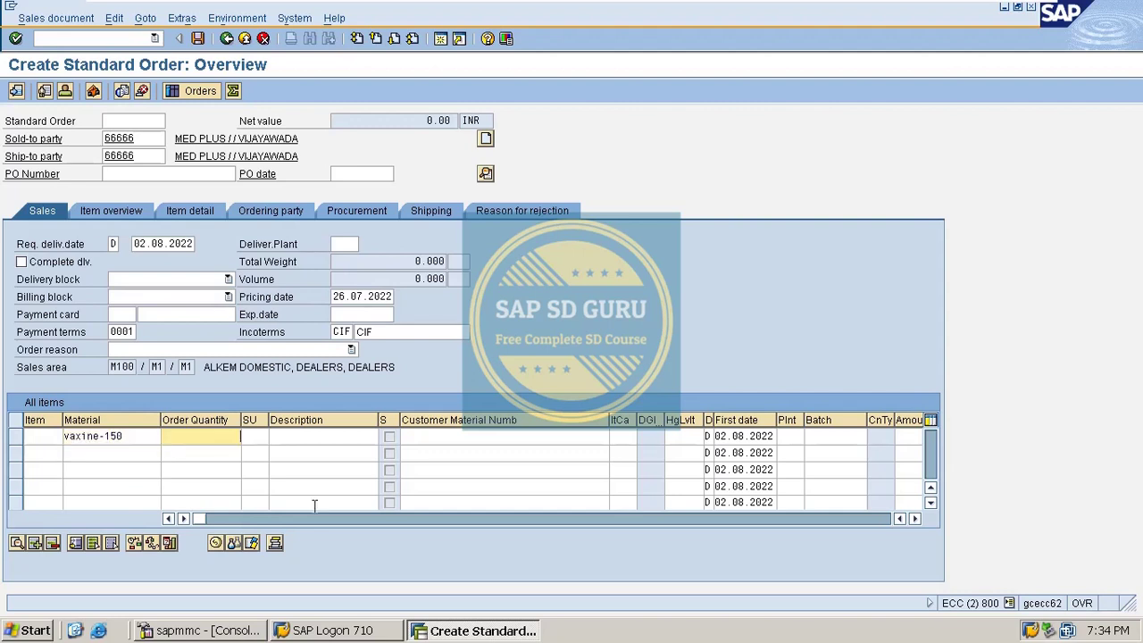
text(1)
key(Return)
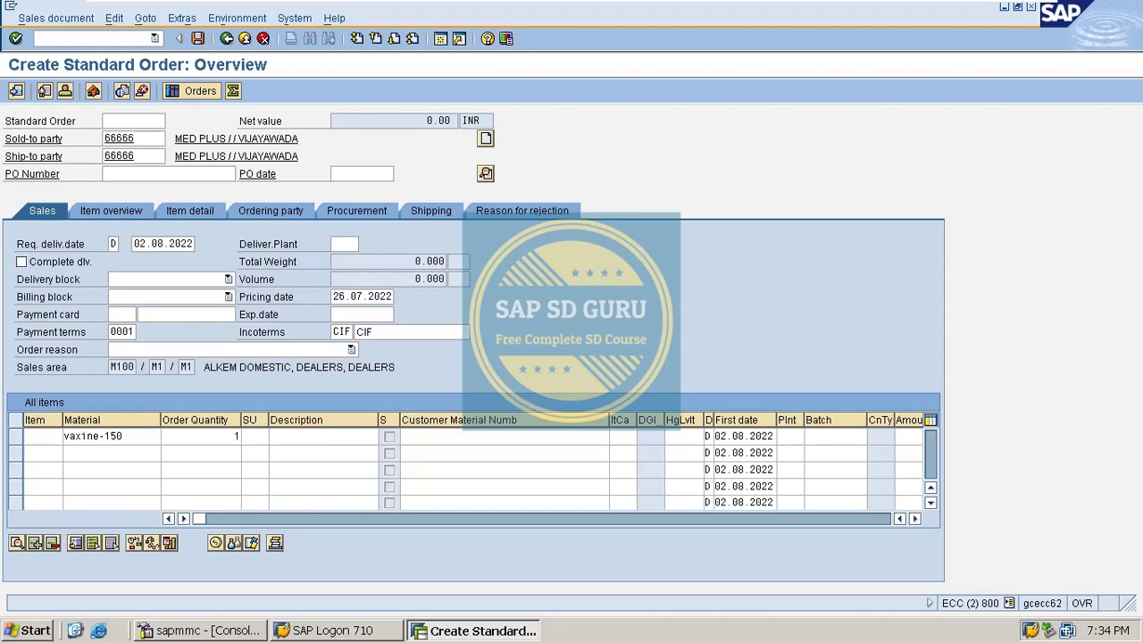
key(Return)
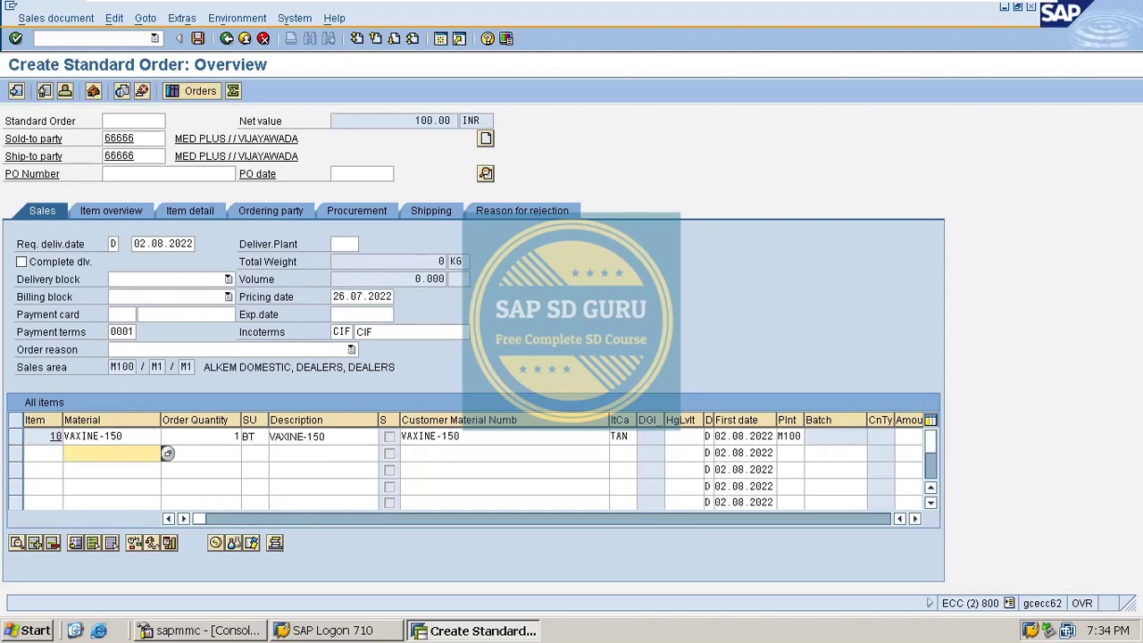
drag(454, 120, 415, 120)
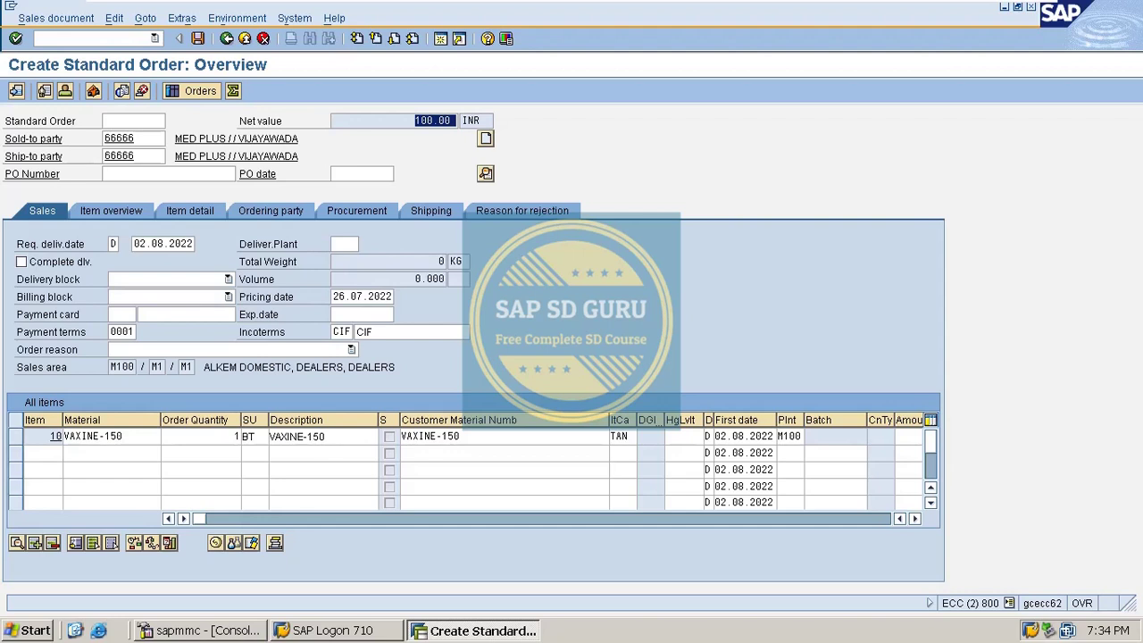
- Replace the first item's material with VAXINE-500, accept the redetermination messages and check the order's net value
drag(122, 436, 64, 436)
key(BackSpace)
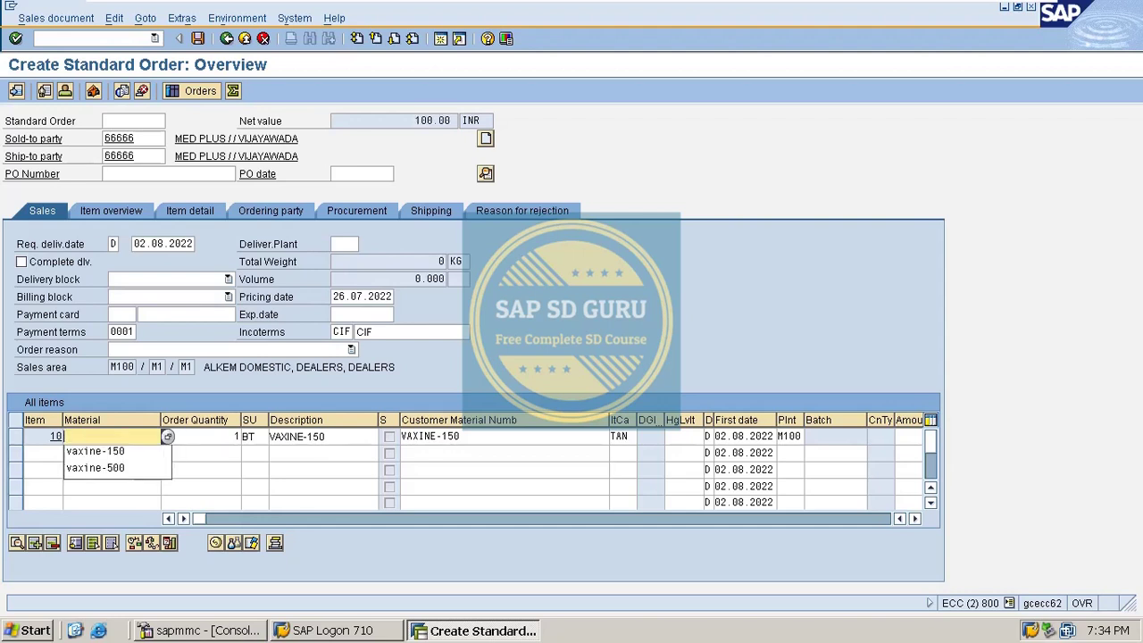
key(Down)
key(Down)
key(Return)
key(Tab)
key(Return)
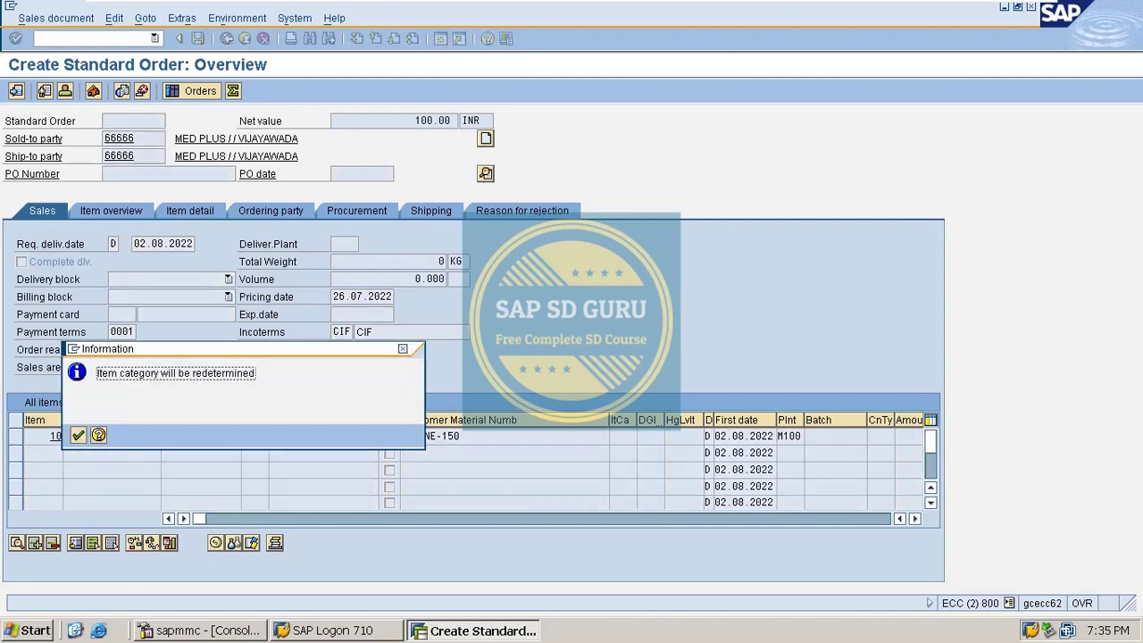
key(Return)
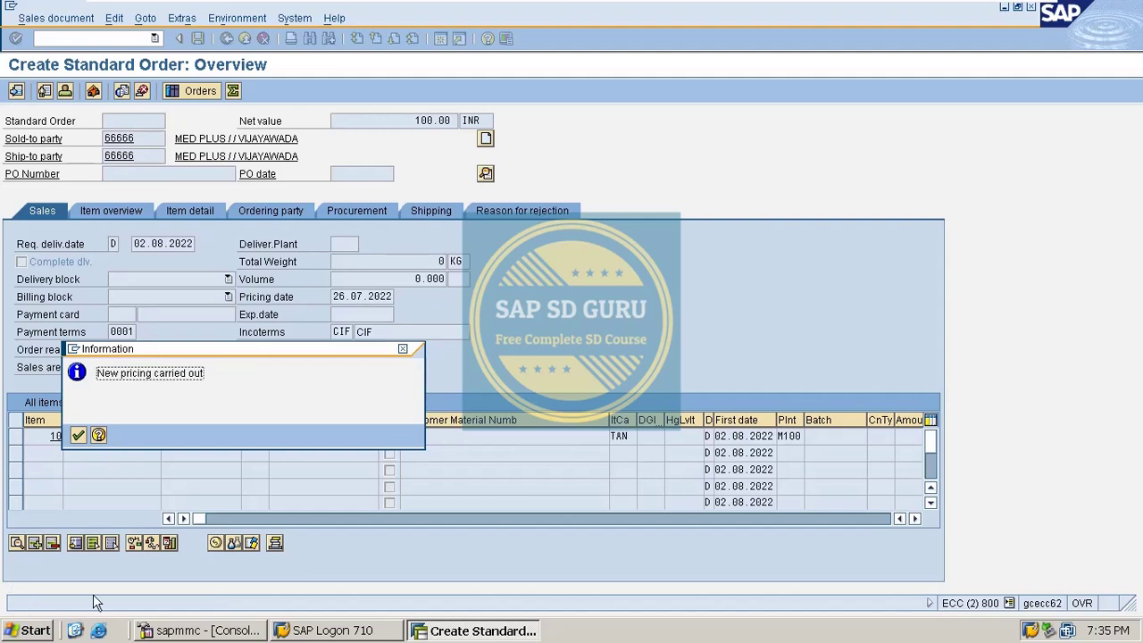
key(Return)
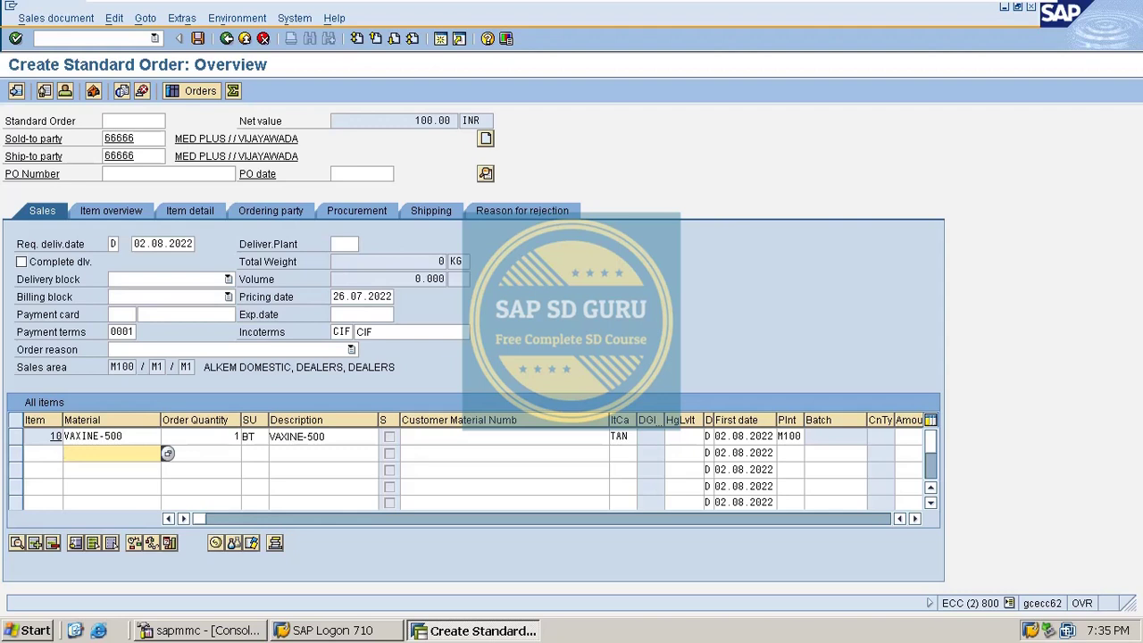
double_click(434, 120)
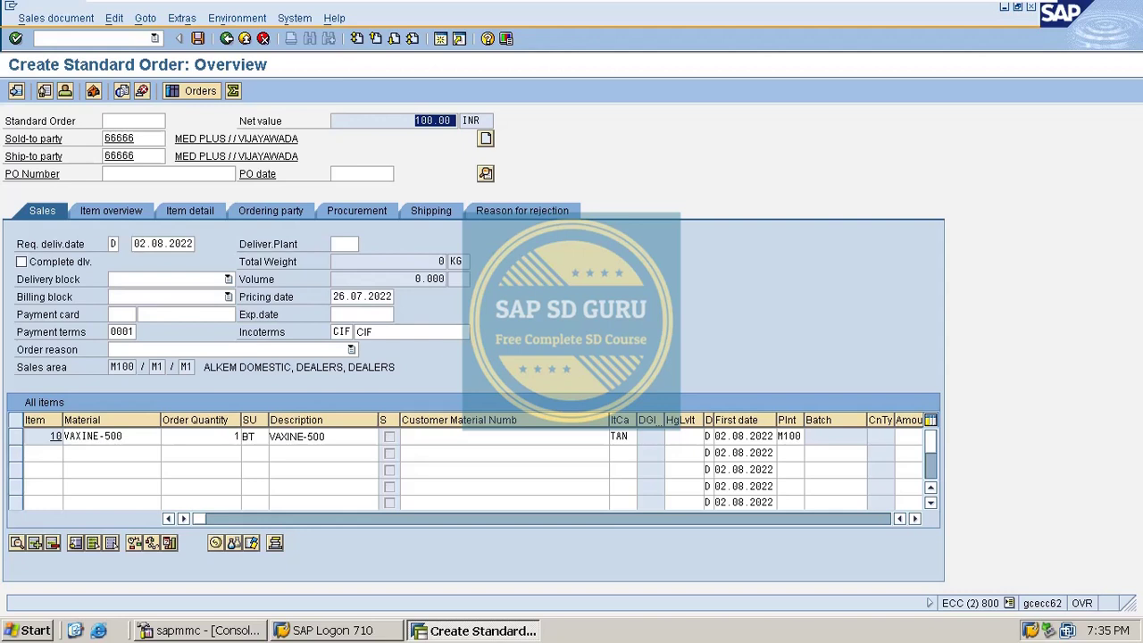
click(153, 436)
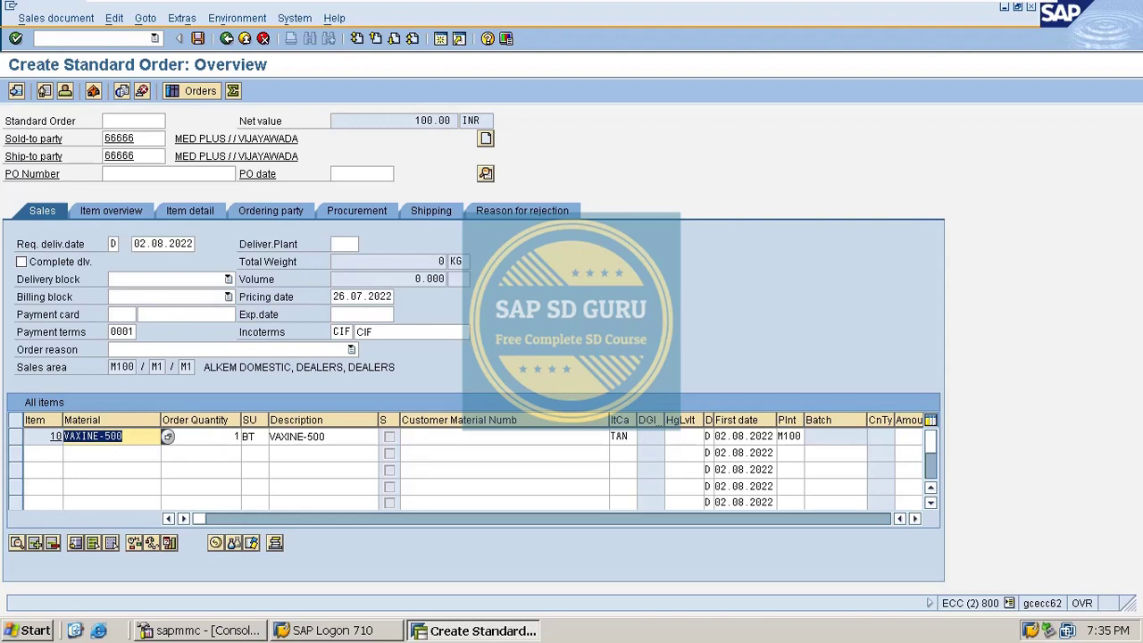
click(67, 38)
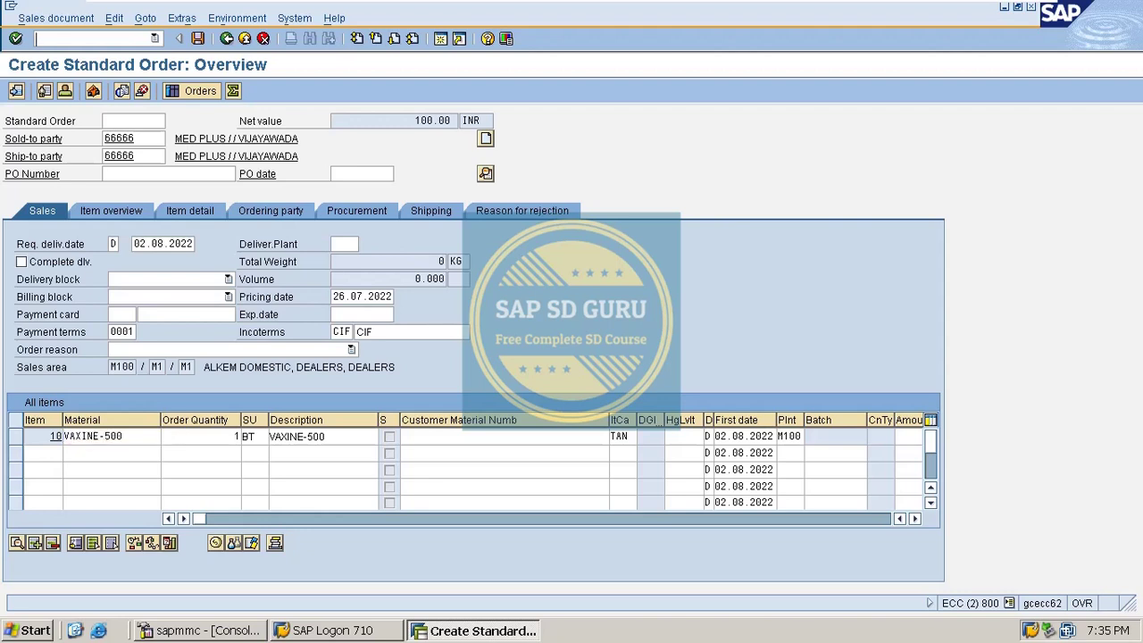
text(/nvk12)
key(Return)
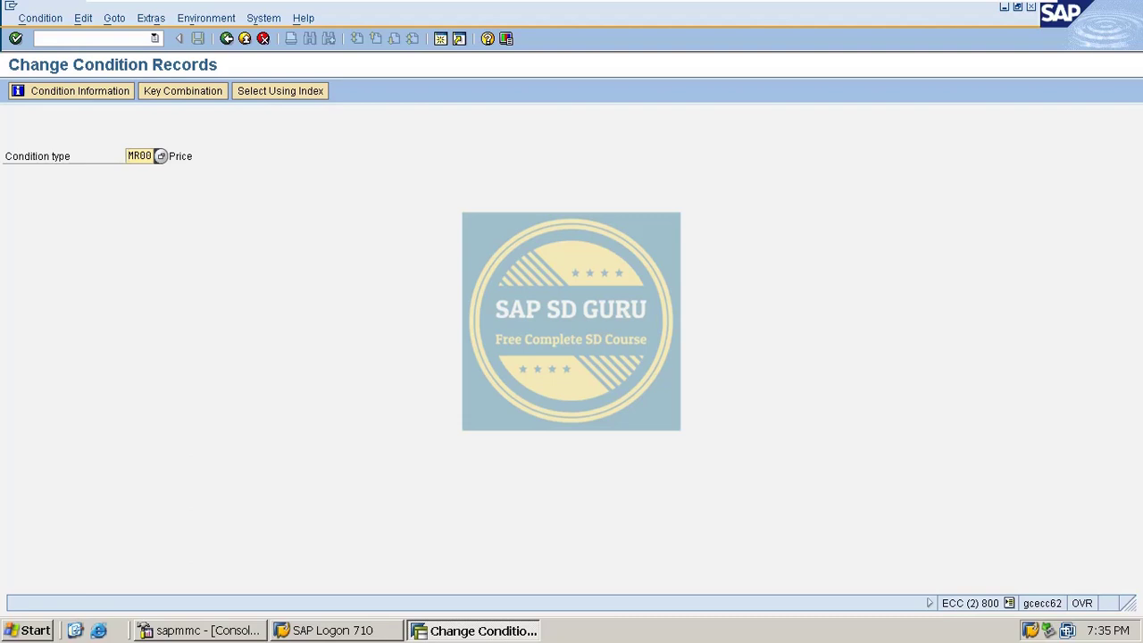
- Start a new standard order with transaction VA01 for sold-to party MED PLUS in sales area M100/M1/M1
click(37, 38)
text(/nva01)
key(Return)
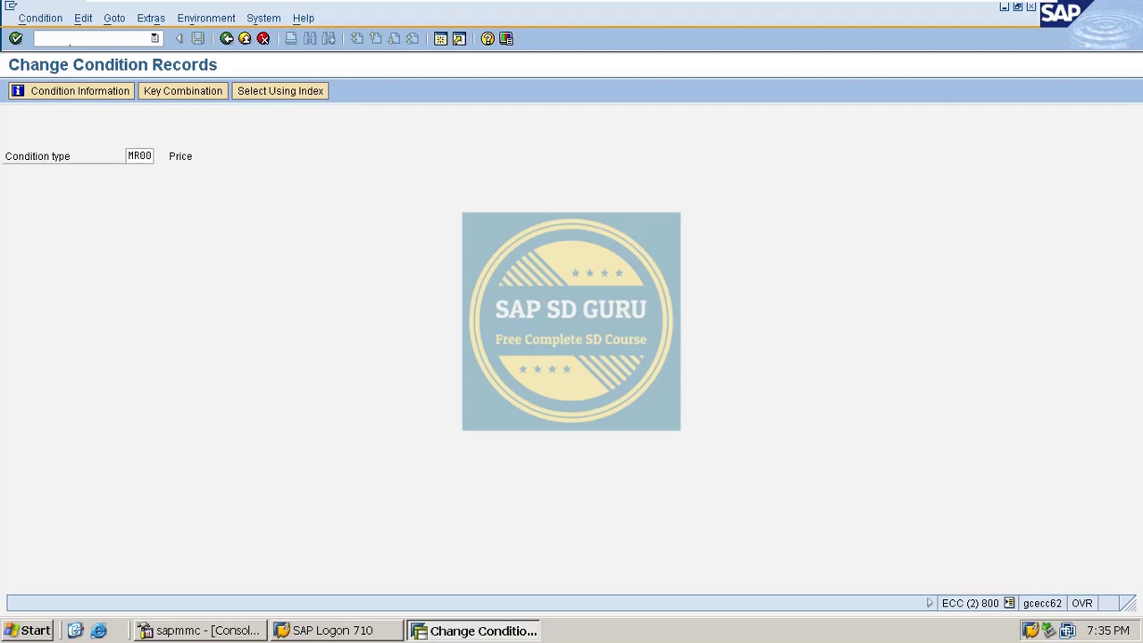
key(Return)
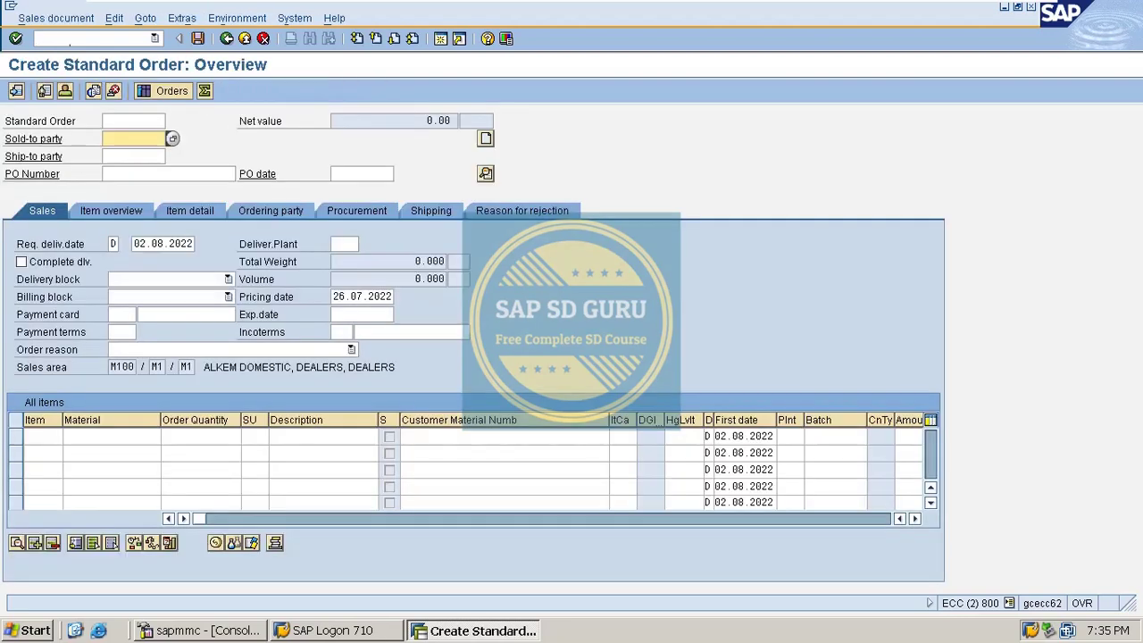
key(Return)
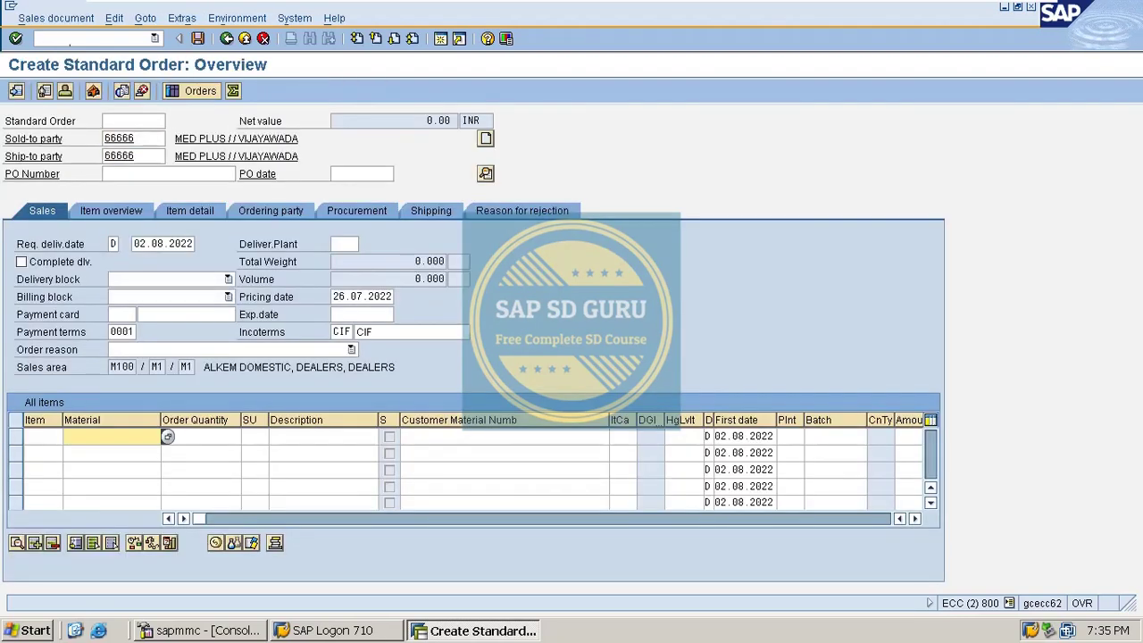
- Enter material VAXINE-500 with order quantity 1 as the first item of the order
key(Down)
key(Return)
key(Tab)
text(1)
key(Return)
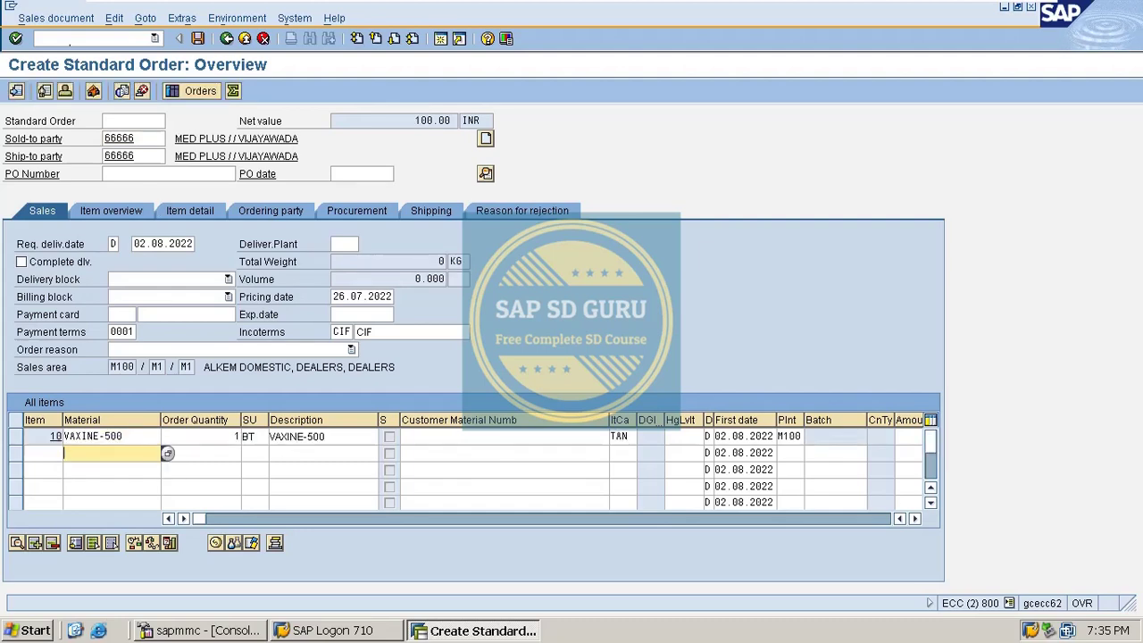
- Open the pricing conditions of the VAXINE-500 item and examine the MR00 price condition
key(F2)
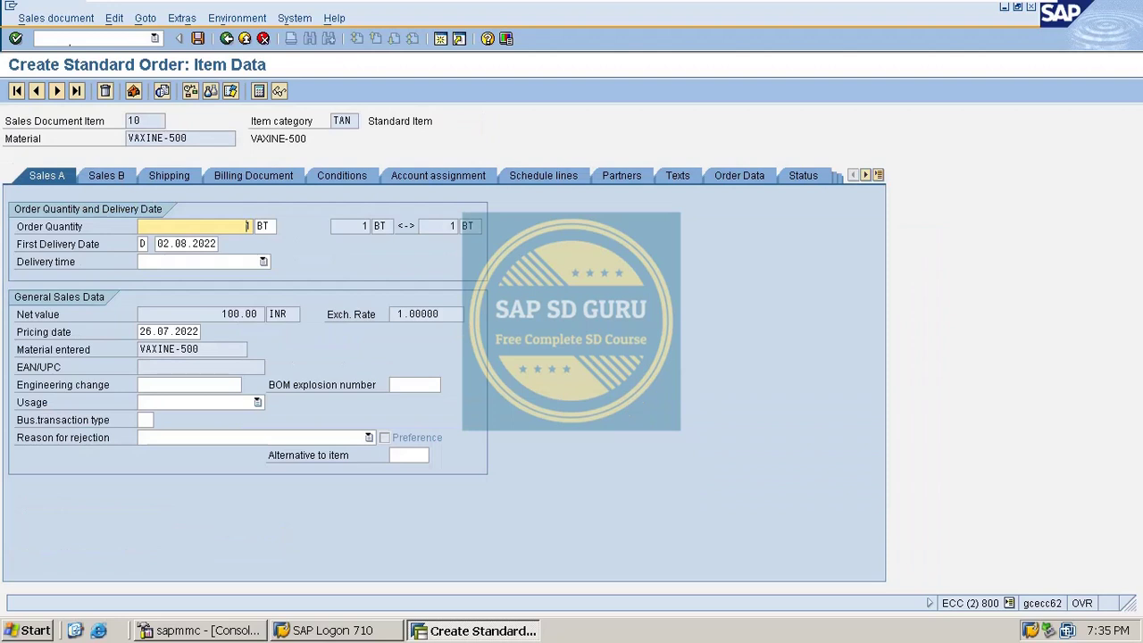
click(341, 175)
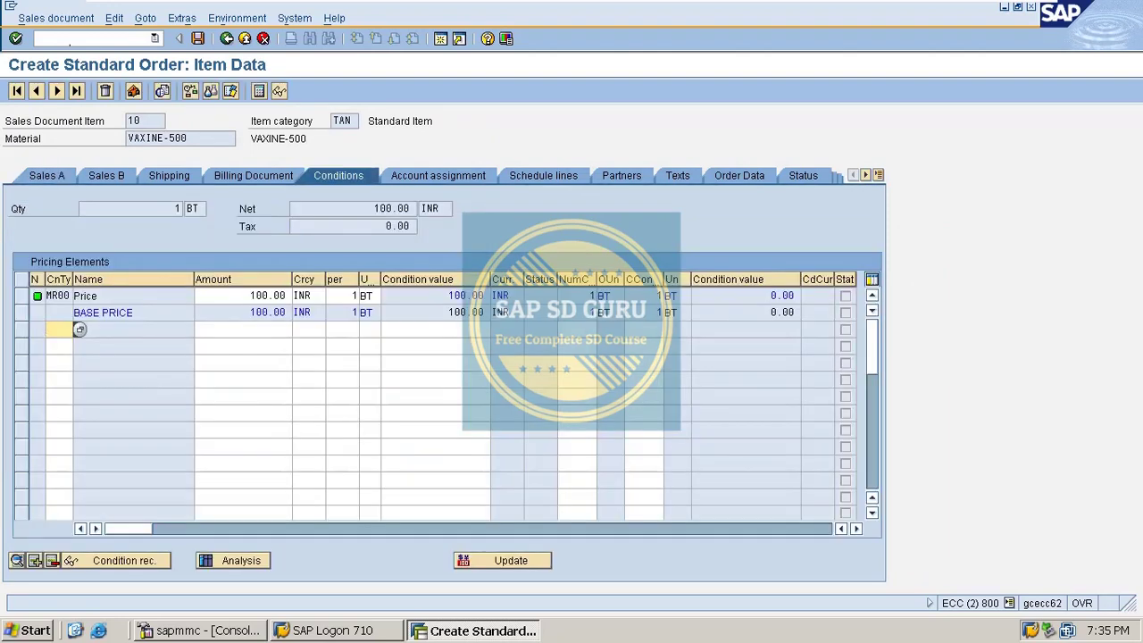
double_click(58, 295)
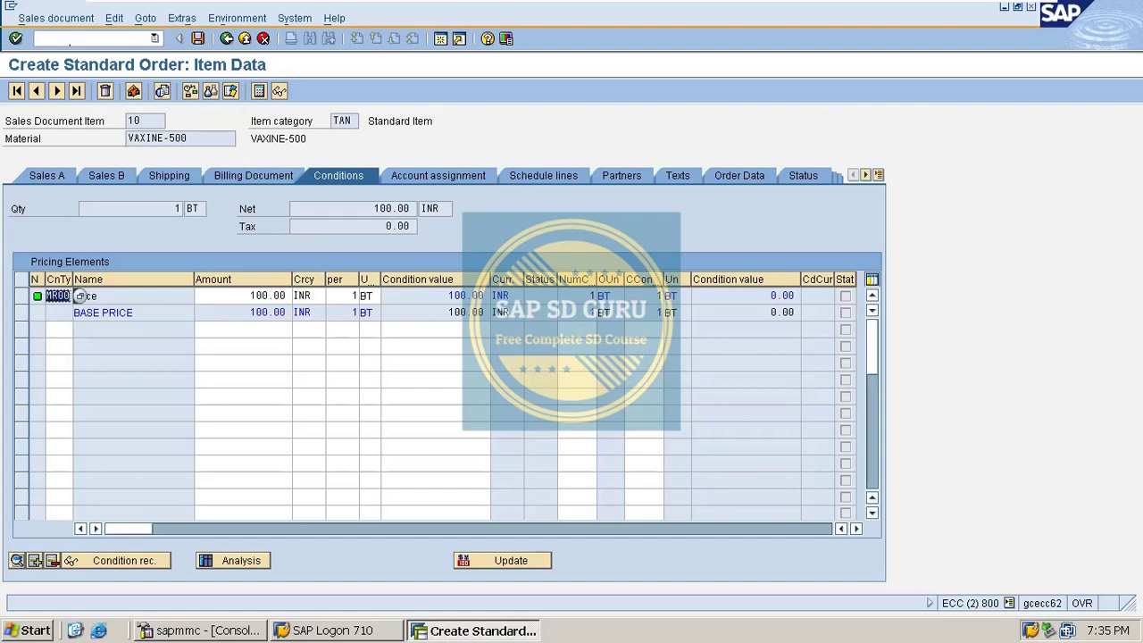
click(64, 296)
key(super+d)
key(super+d)
- Open transaction VK12 for condition type MR00 with the key combination Customer/material with release status
click(76, 39)
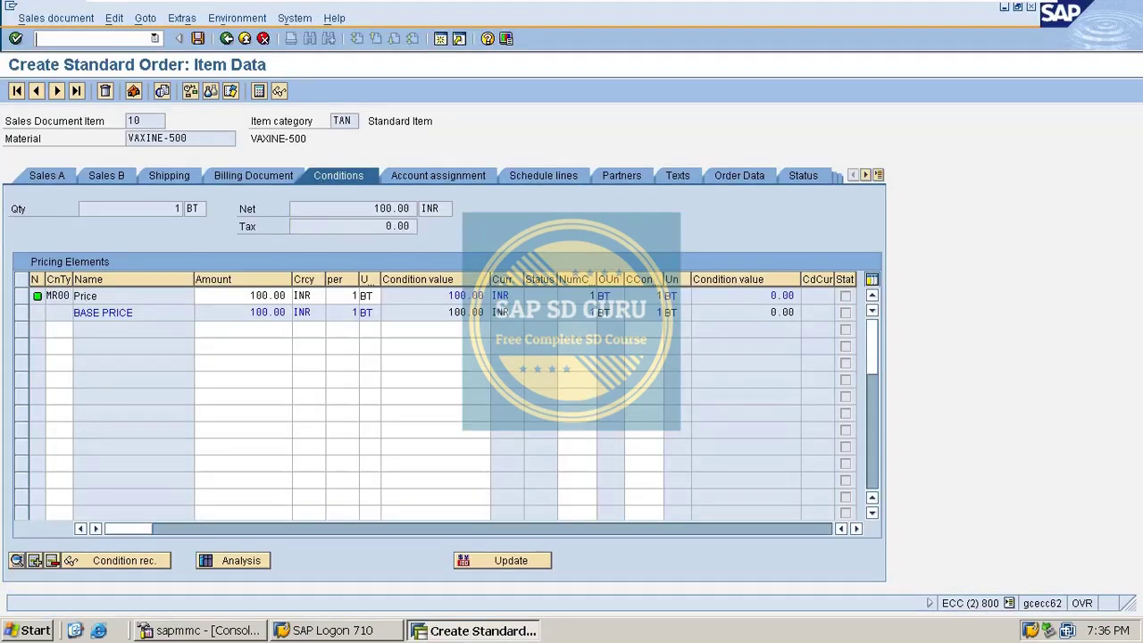
text(/nvk12)
key(Return)
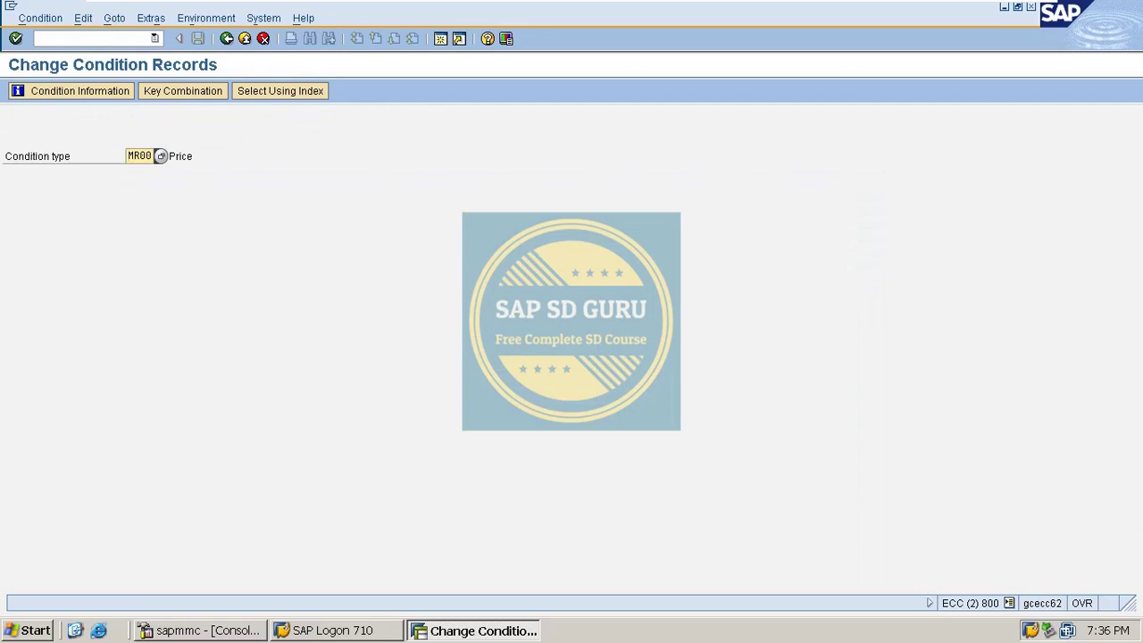
click(182, 90)
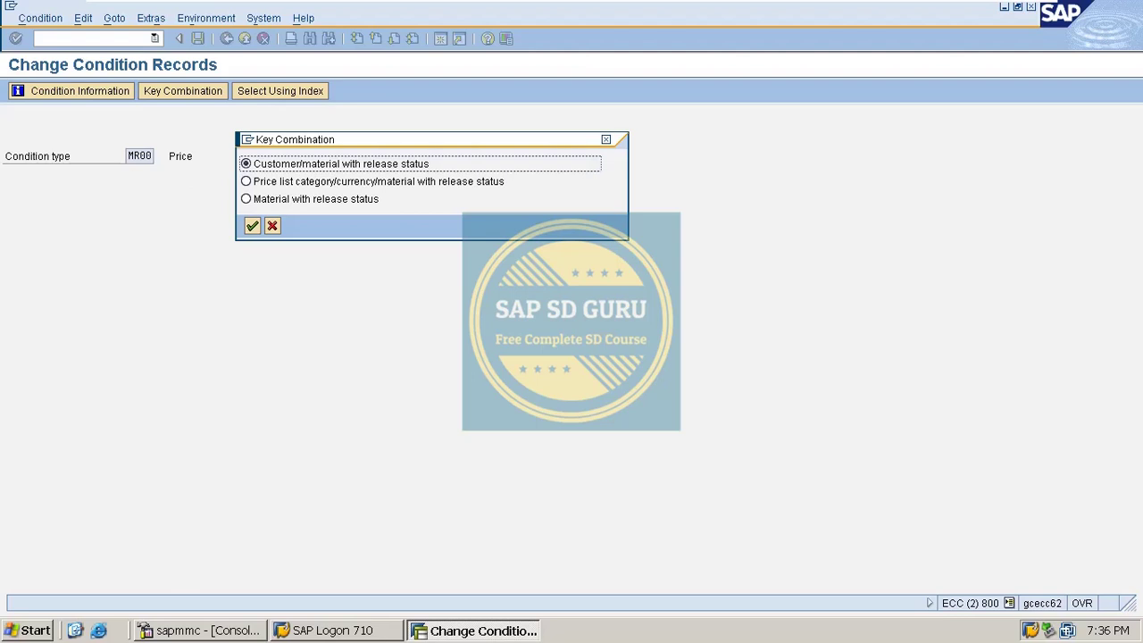
key(Return)
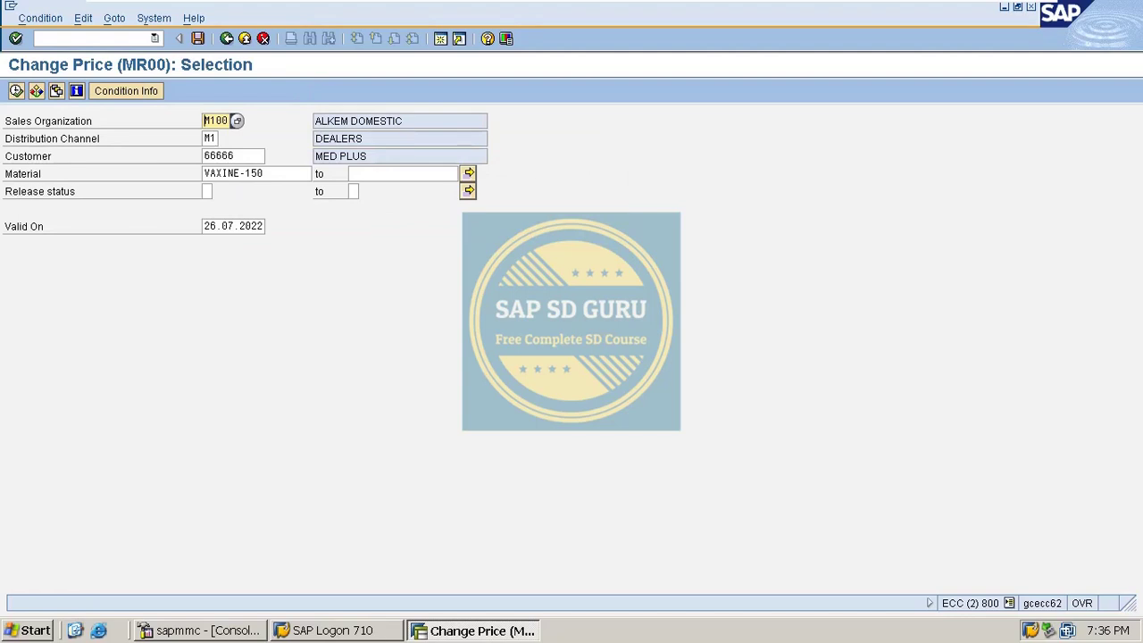
- Look up MR00 condition records for customer MED PLUS and material VAXINE-150, and return to the condition type entry screen
key(ctrl+a)
click(205, 155)
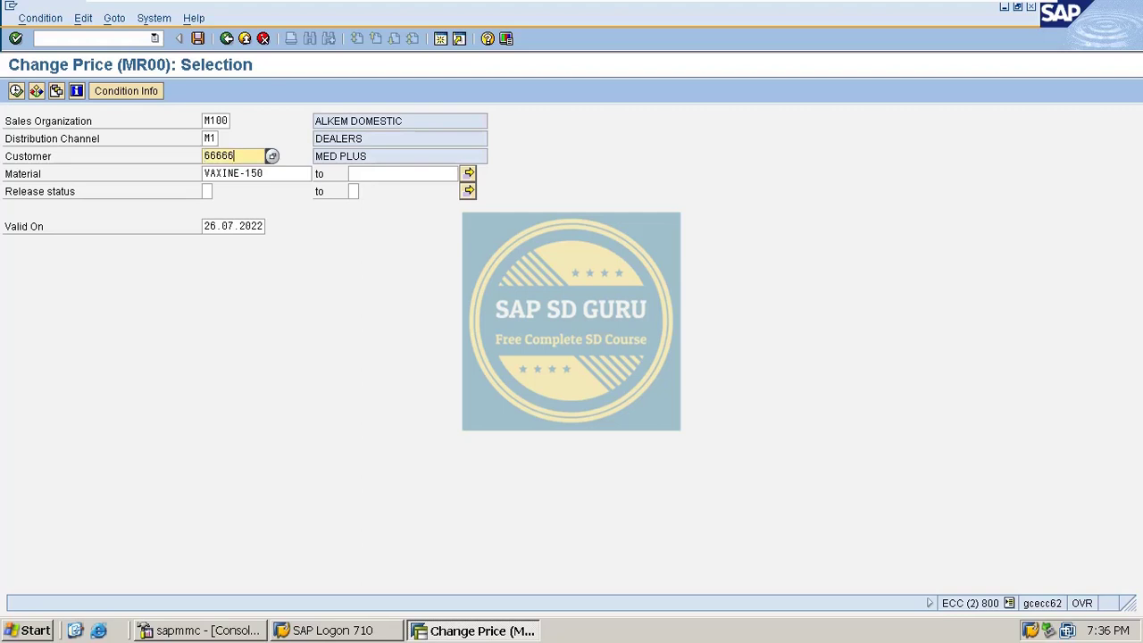
drag(266, 173, 204, 173)
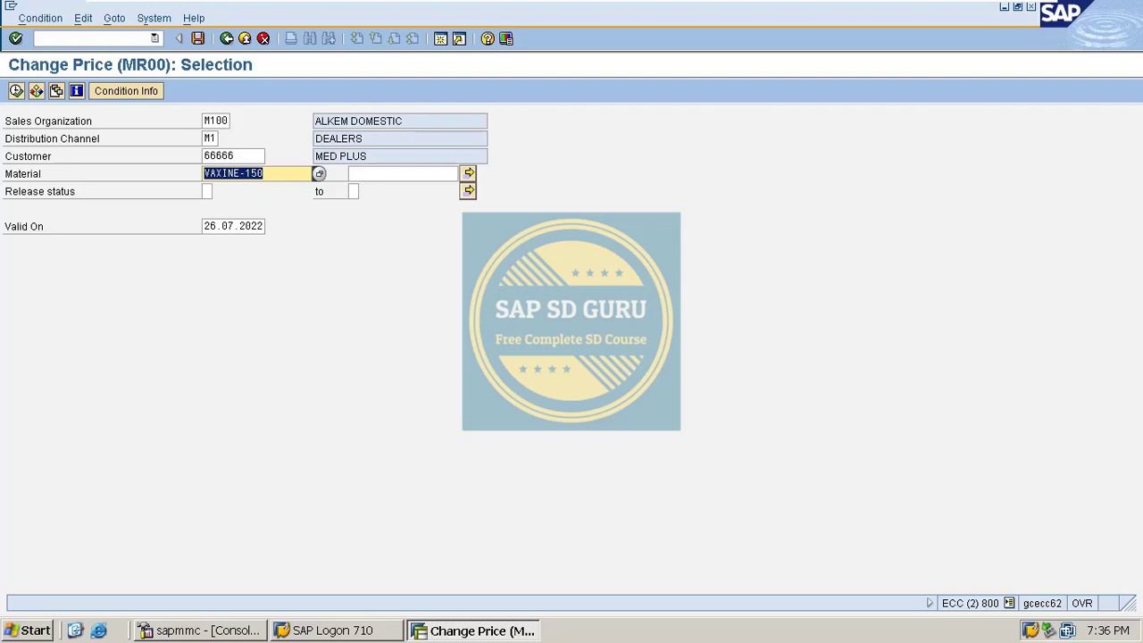
click(16, 90)
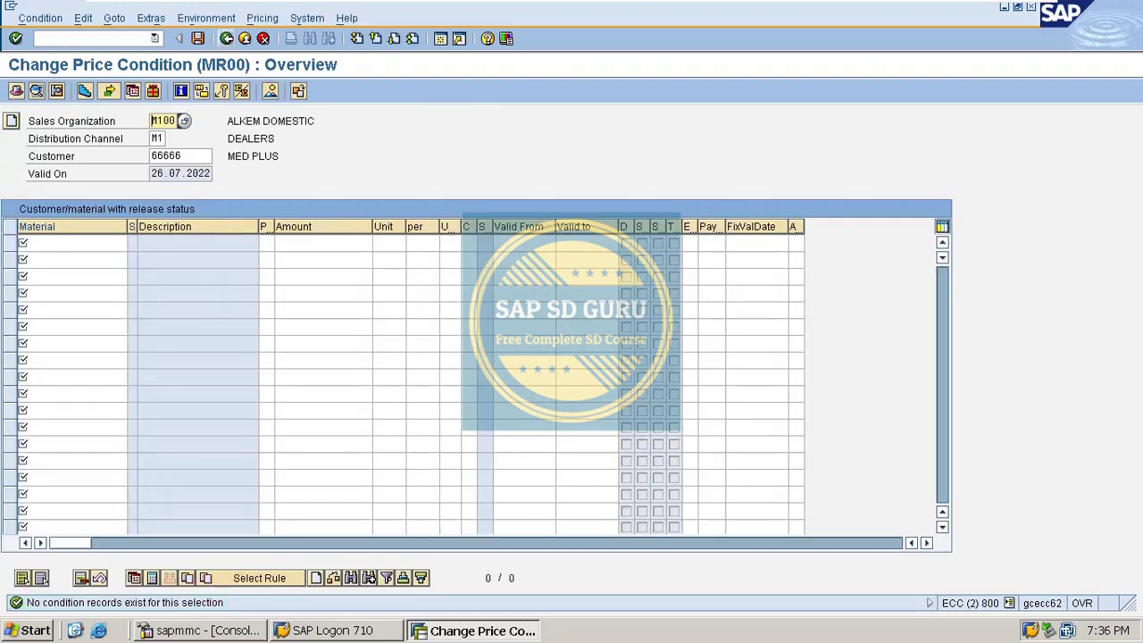
click(226, 38)
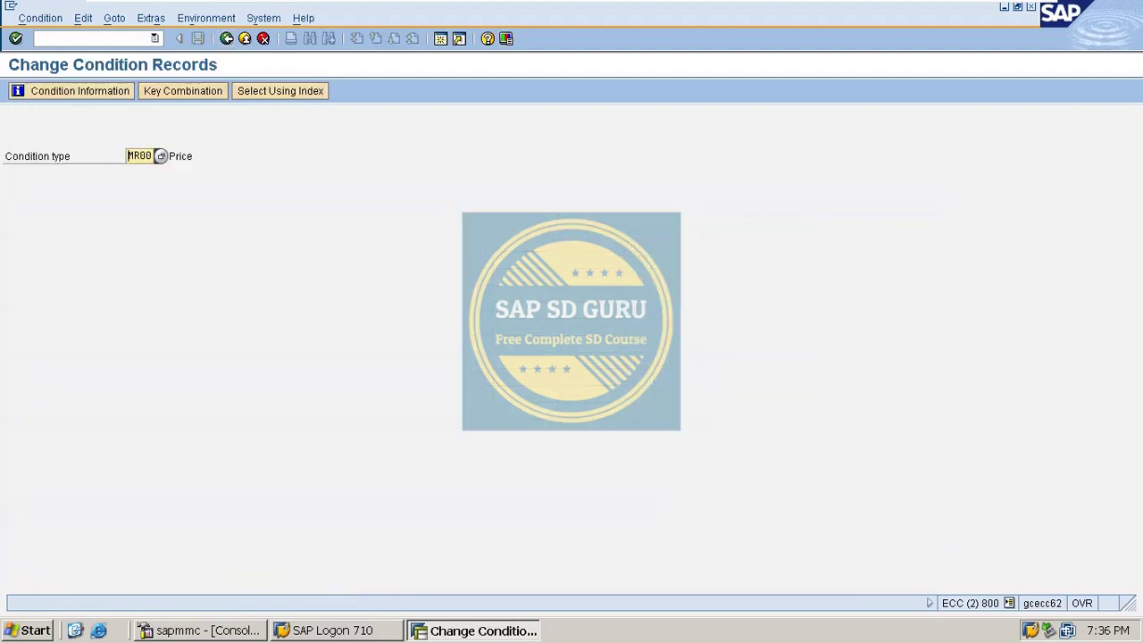
- Look up MR00 condition records for price list 01, currency INR and material VAXINE-150 with the key combination Price list category/currency/material, and return
key(Return)
key(Down)
key(space)
key(Return)
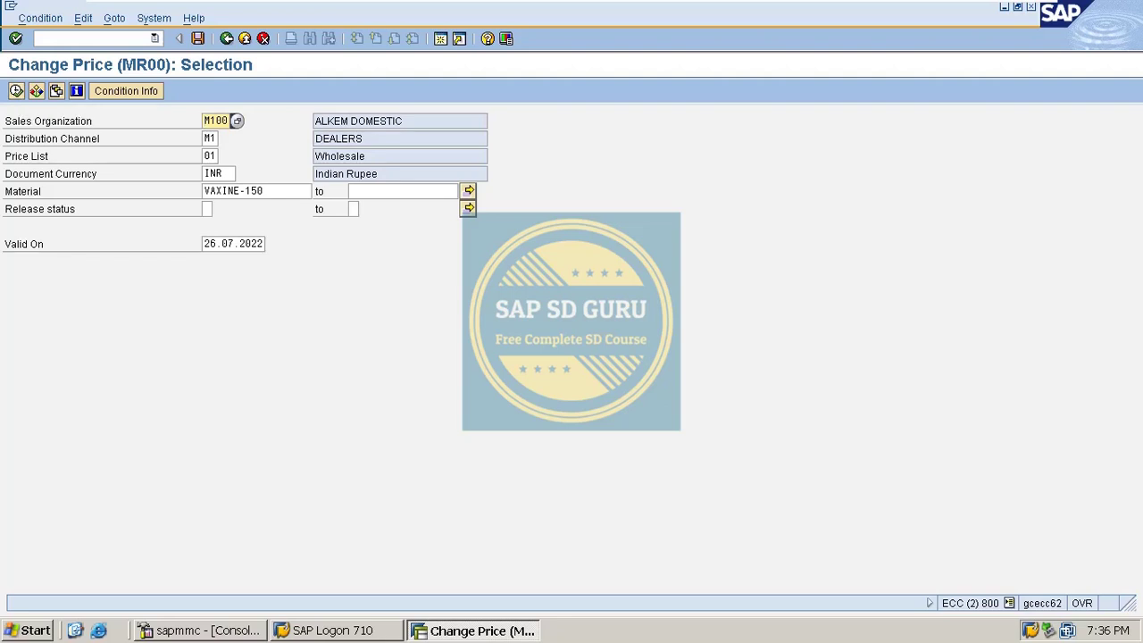
drag(266, 191, 204, 190)
click(16, 90)
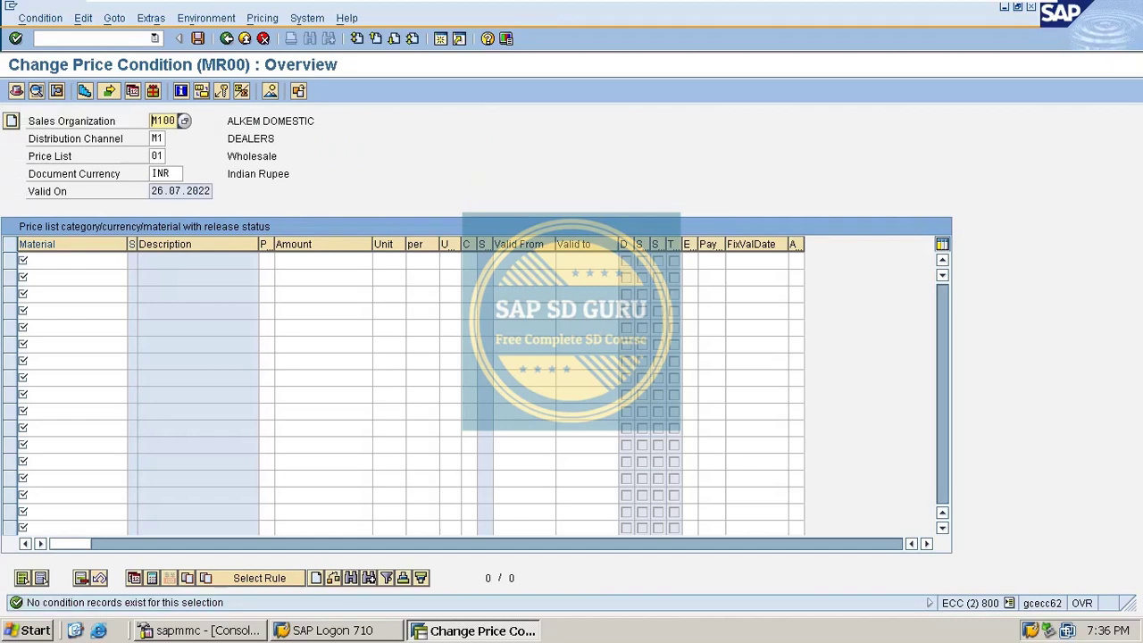
click(227, 38)
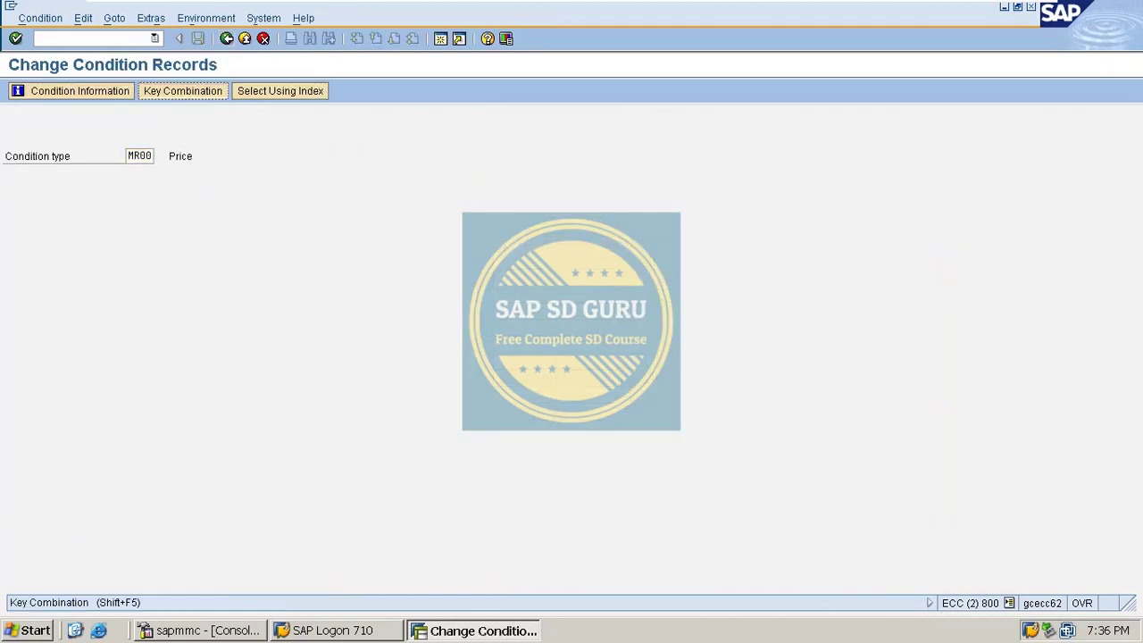
- Examine the MR00 condition record for material VAXINE-150 with the key combination Material with release status, and return to the condition type entry screen
click(182, 91)
click(60, 285)
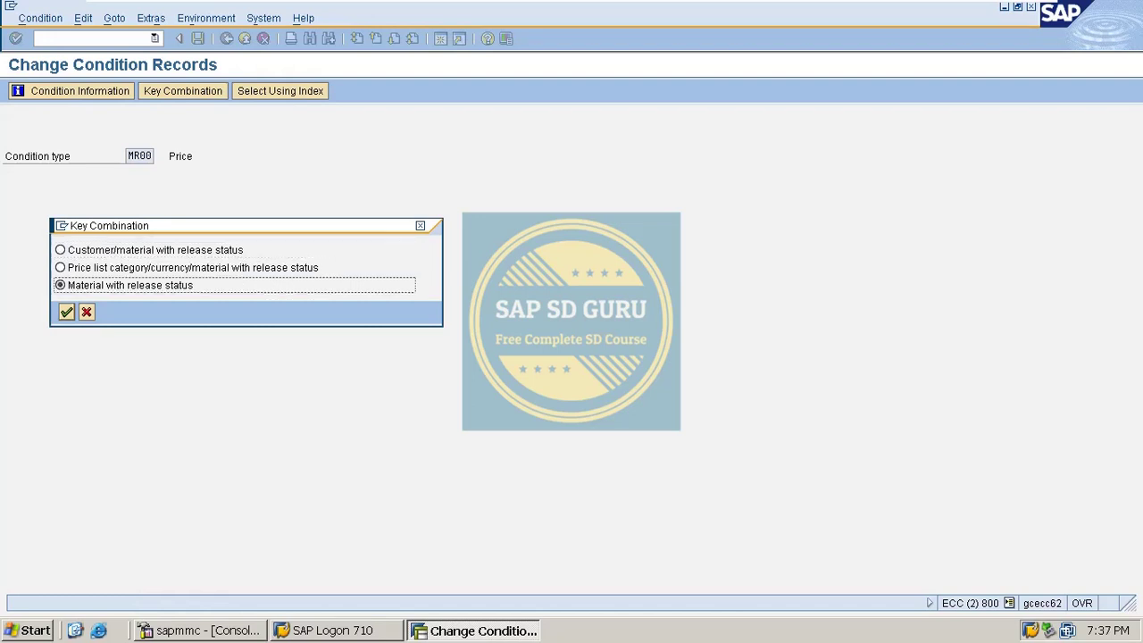
click(66, 312)
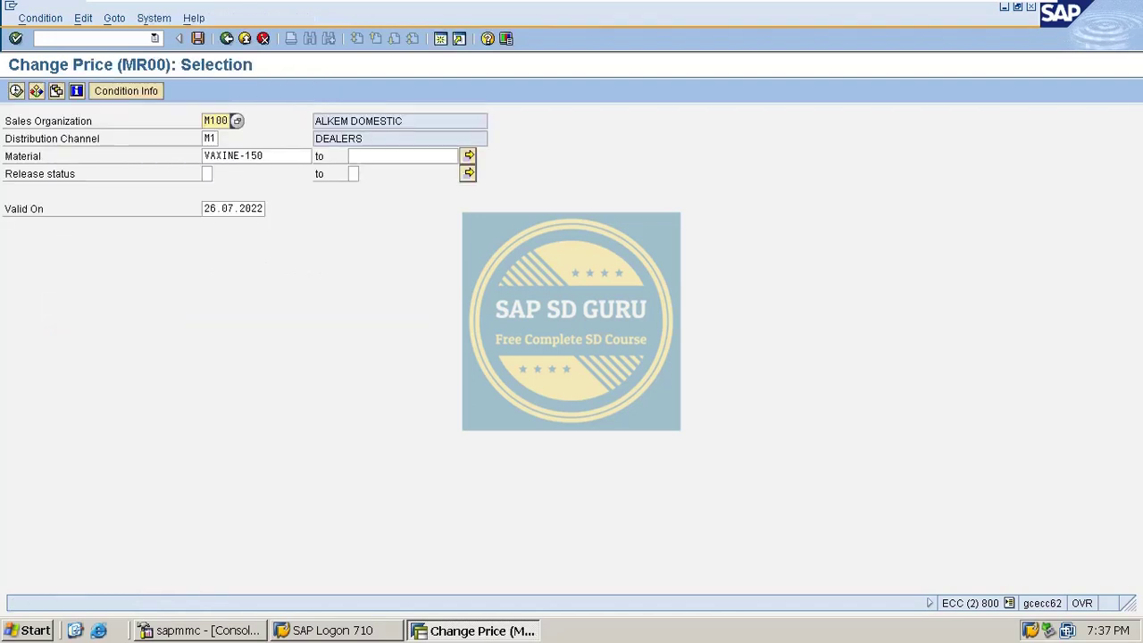
double_click(233, 155)
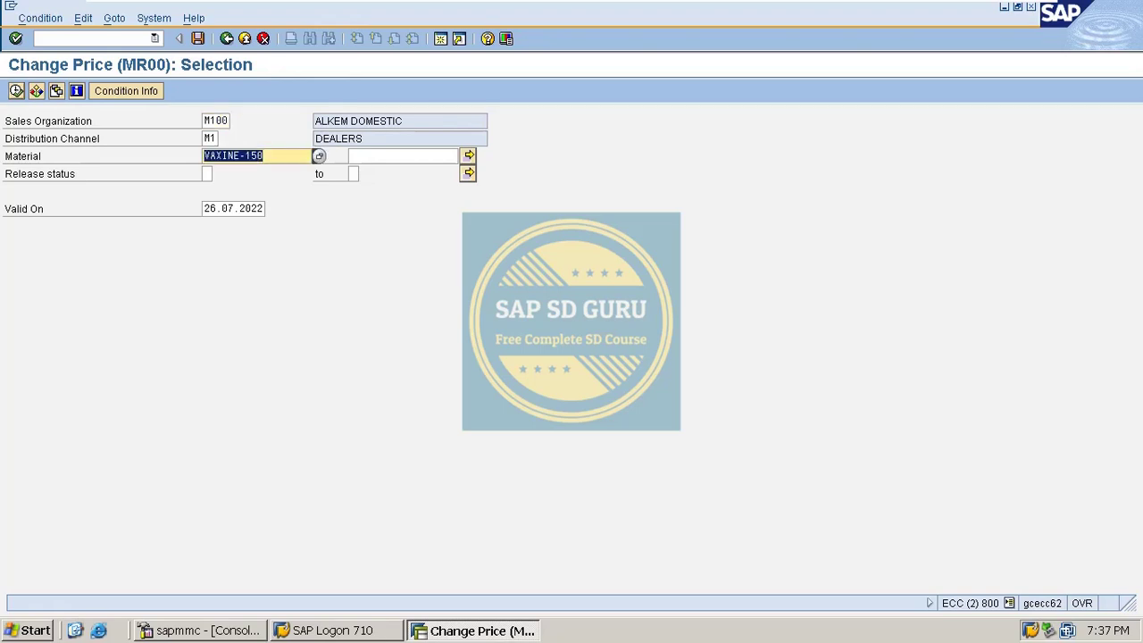
key(F8)
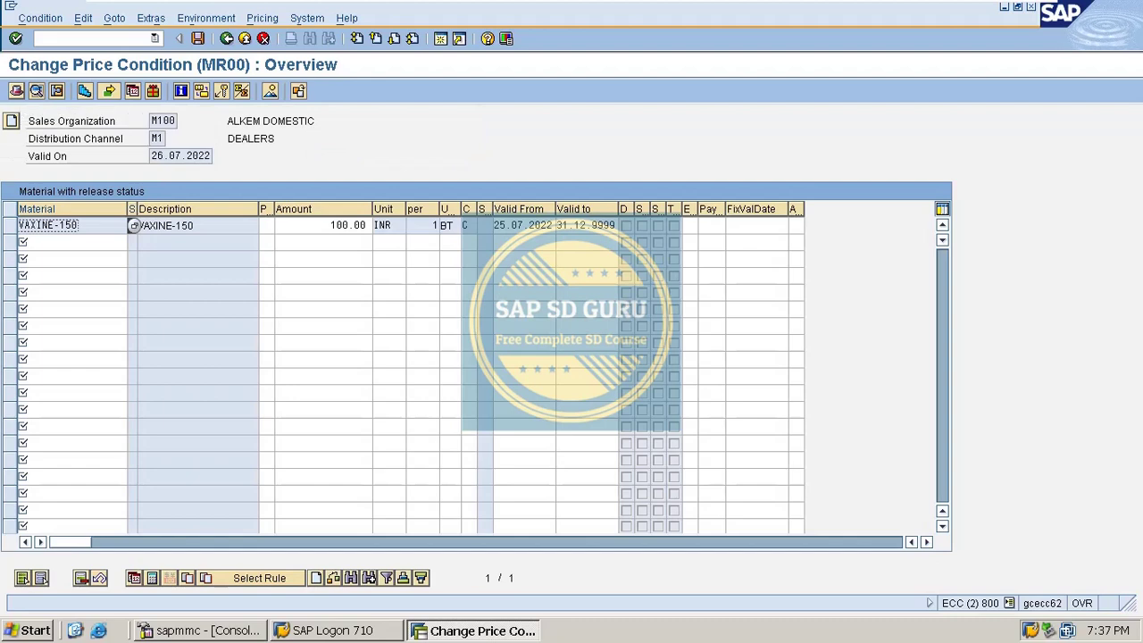
double_click(48, 225)
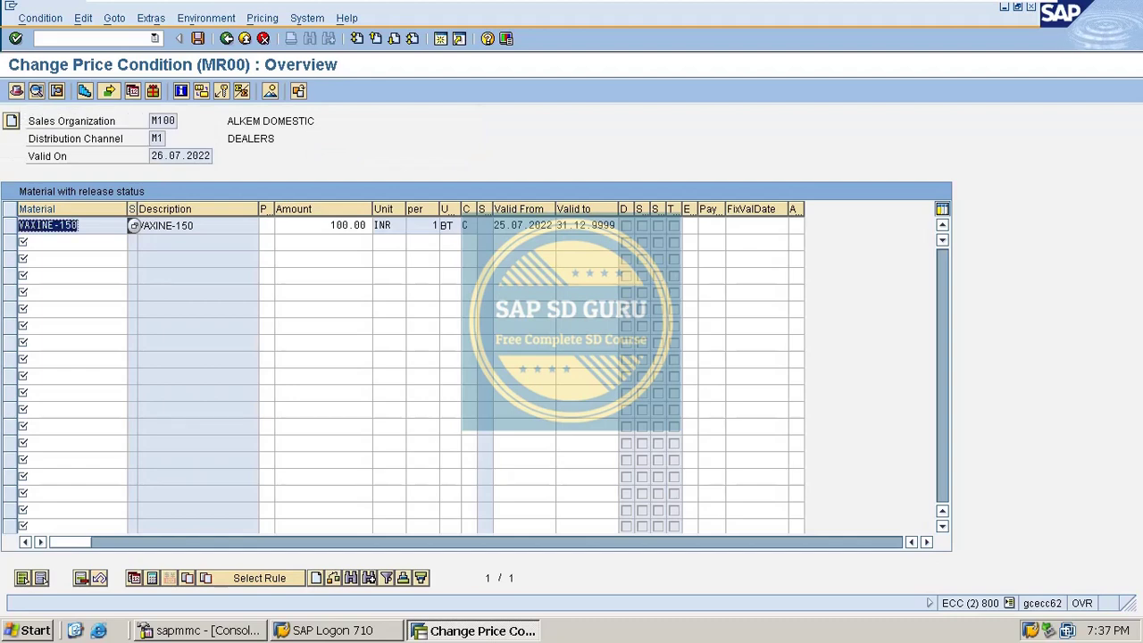
click(54, 225)
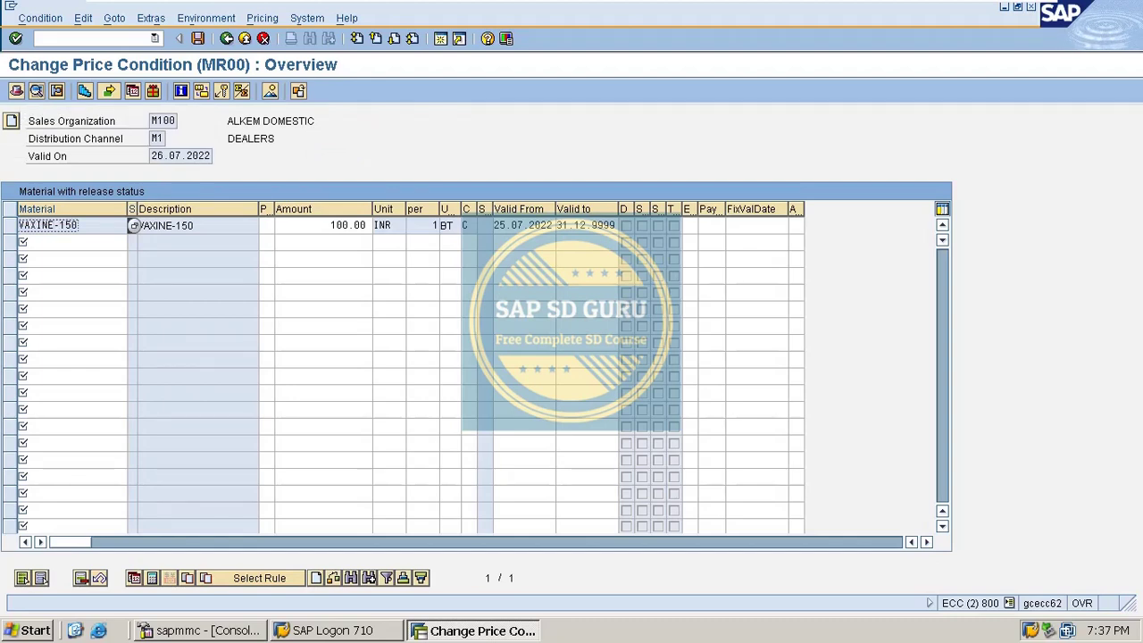
key(Tab)
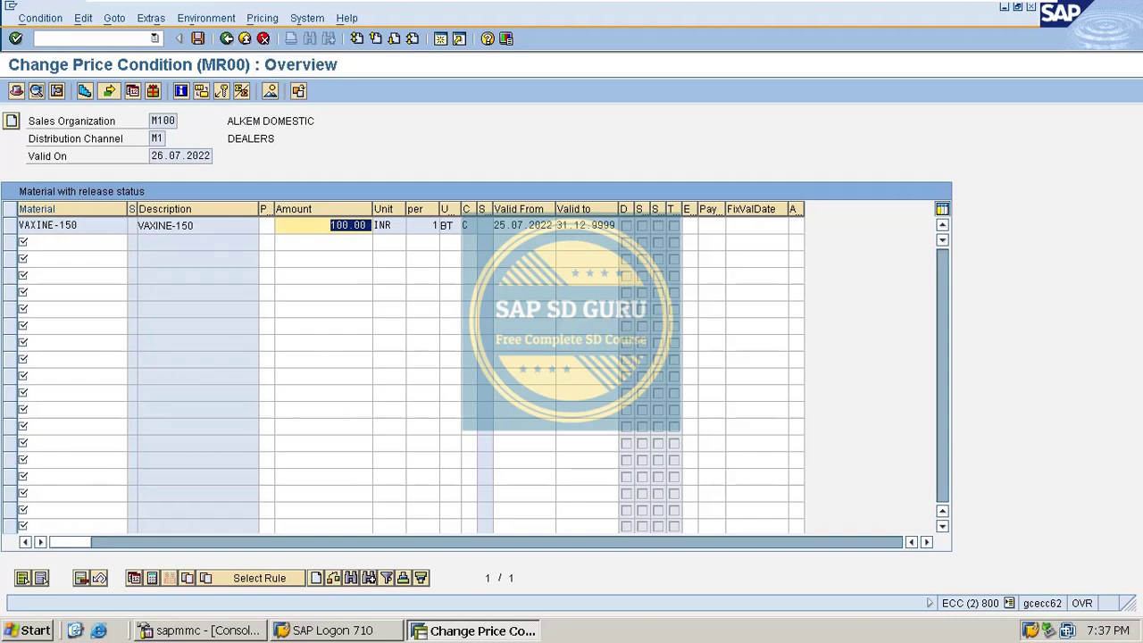
click(227, 38)
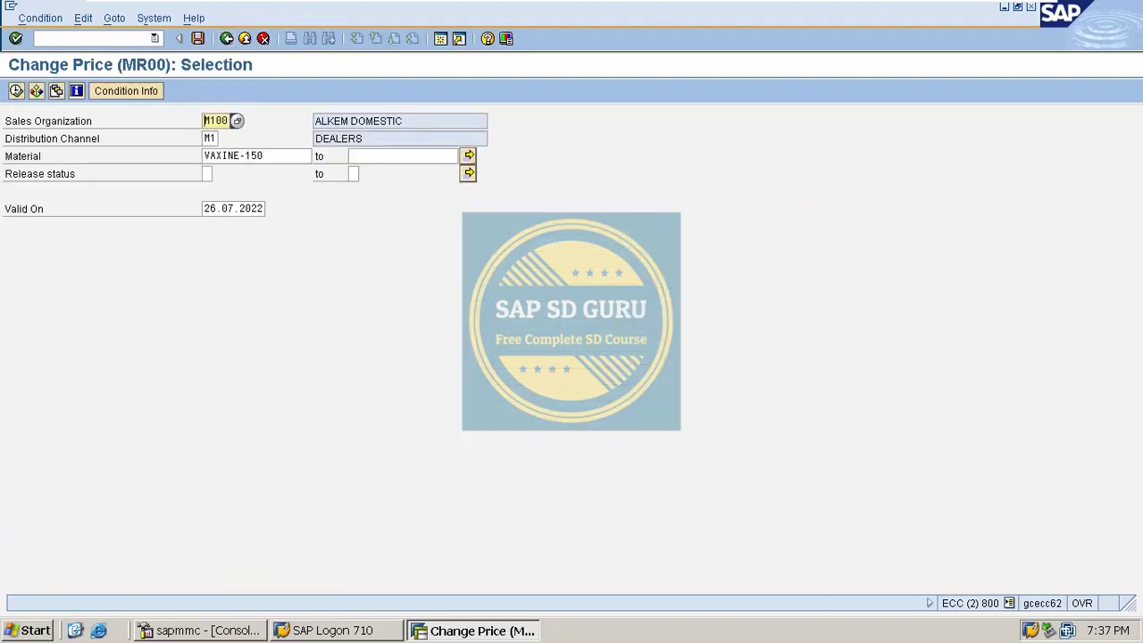
click(227, 38)
- Look up MR00 condition records for customer MED PLUS and material VAXINE-500 with the key combination Customer/material with release status, and return
key(Return)
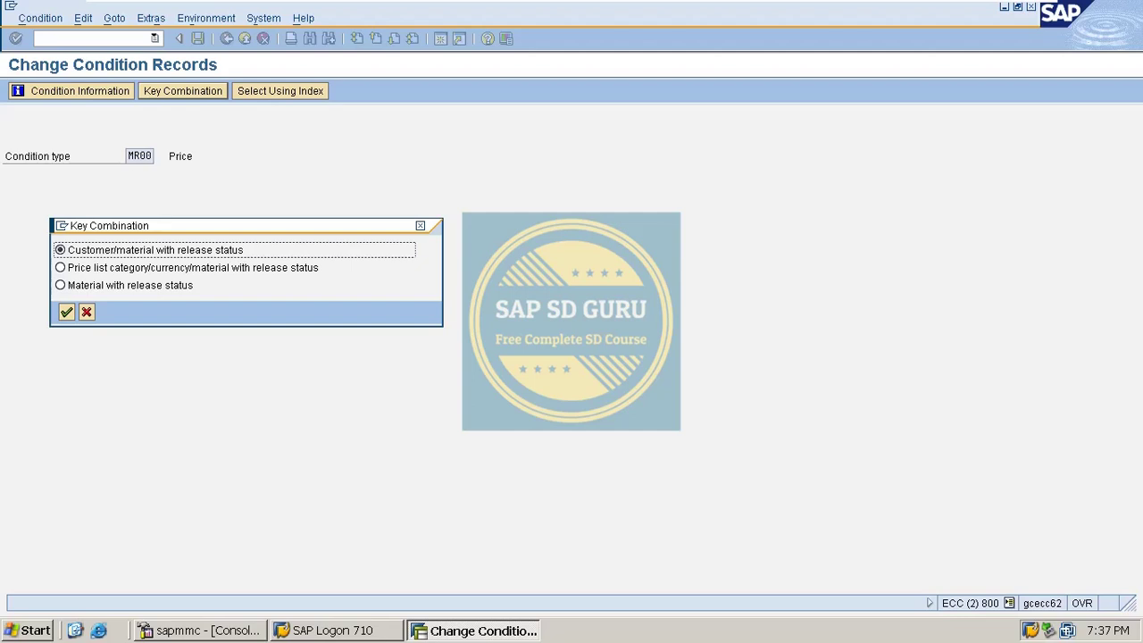
drag(241, 225, 450, 149)
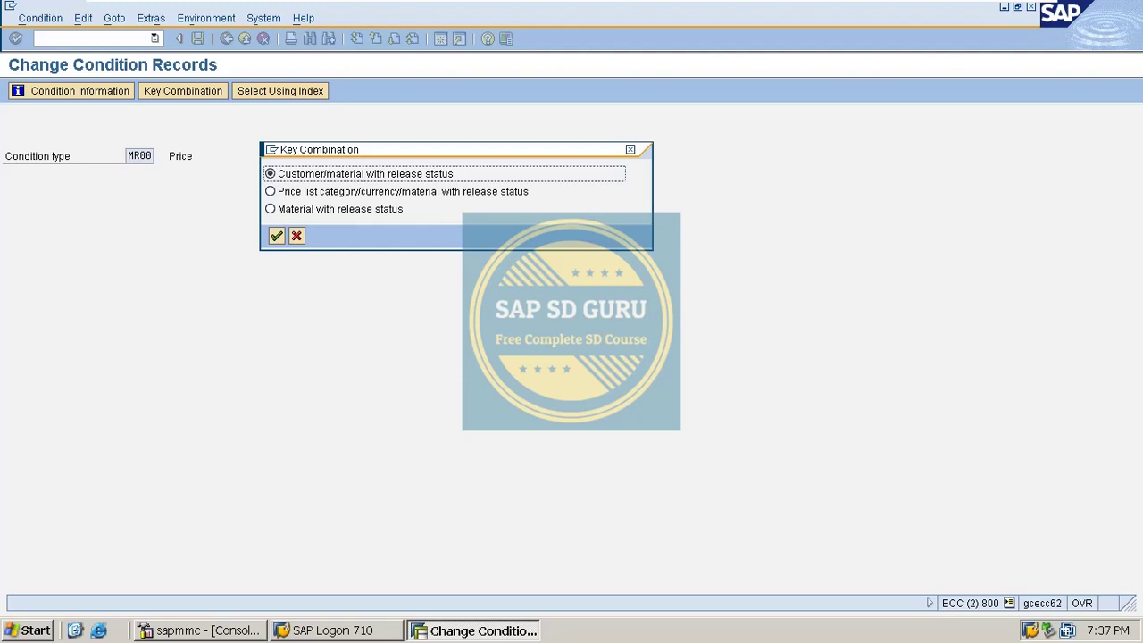
key(Return)
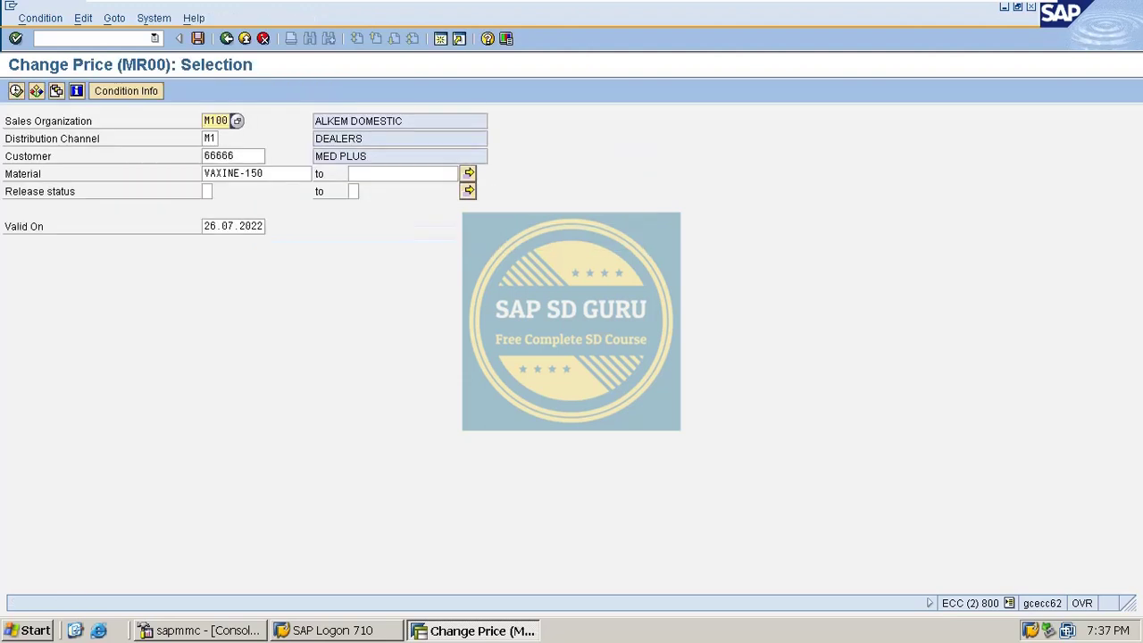
drag(263, 173, 245, 174)
text(500)
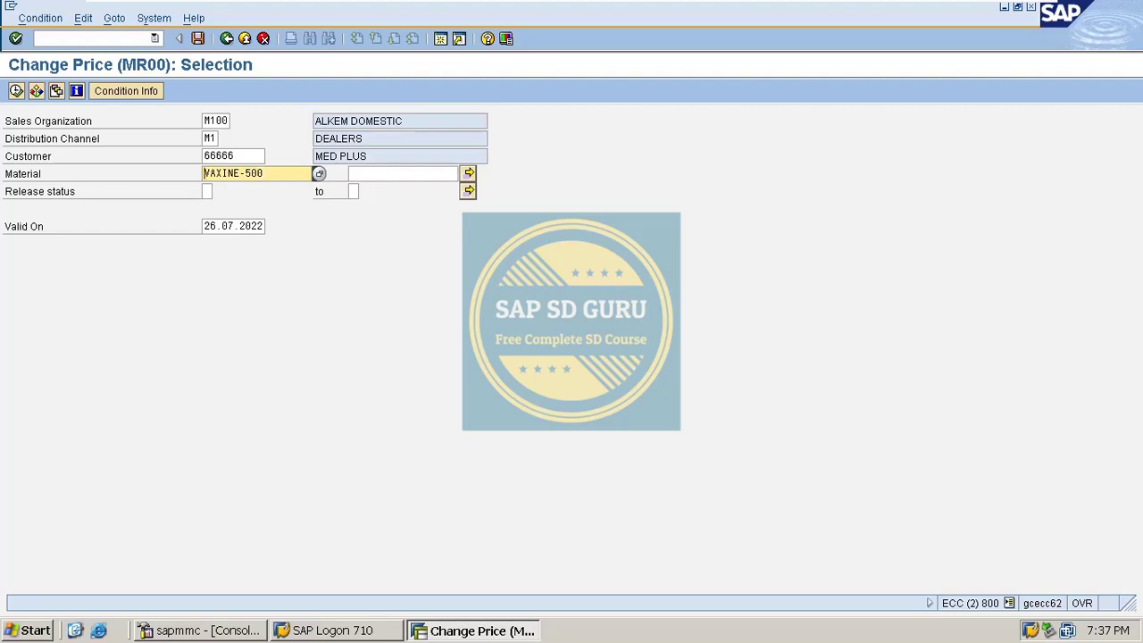
key(F8)
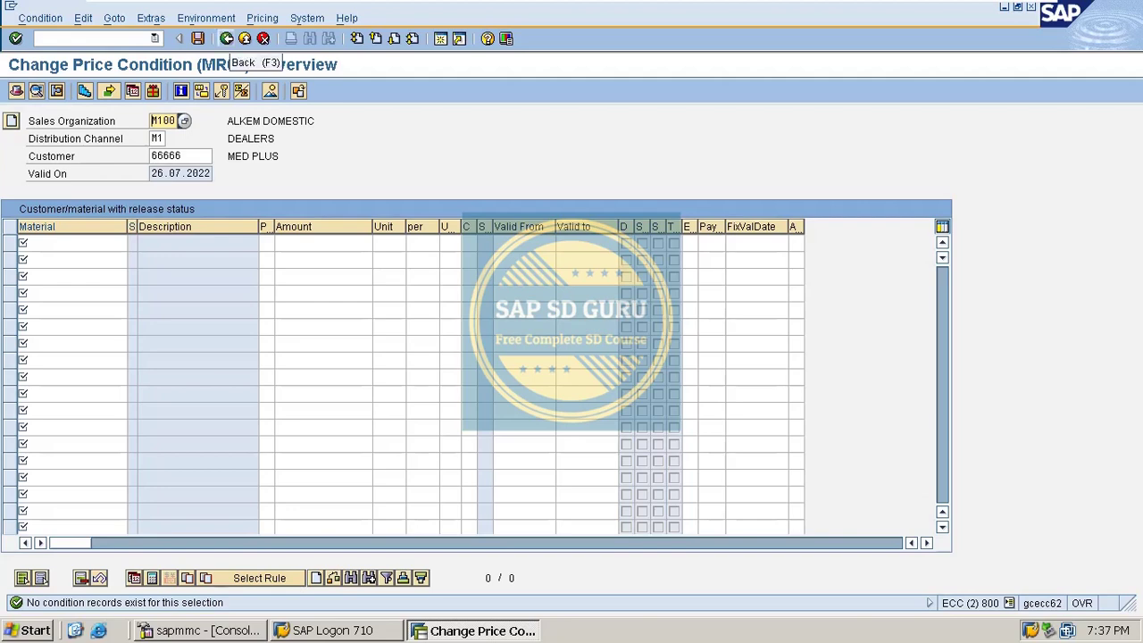
click(226, 38)
- Look up MR00 condition records for price list 01, currency INR and material VAXINE-500 with the key combination Price list category/currency/material
click(182, 90)
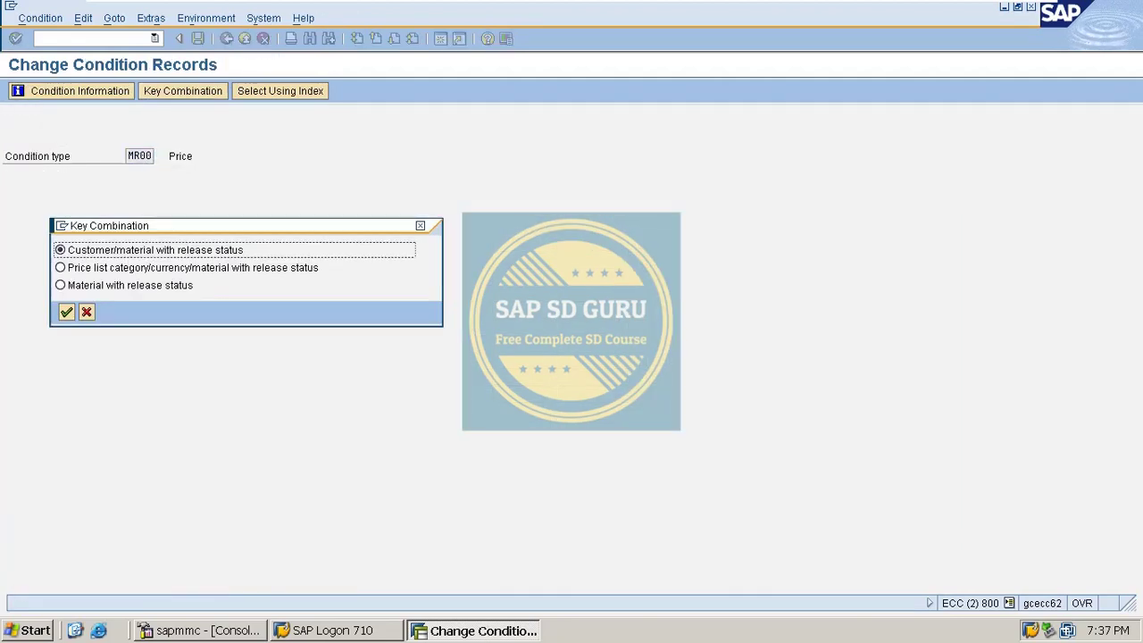
click(60, 267)
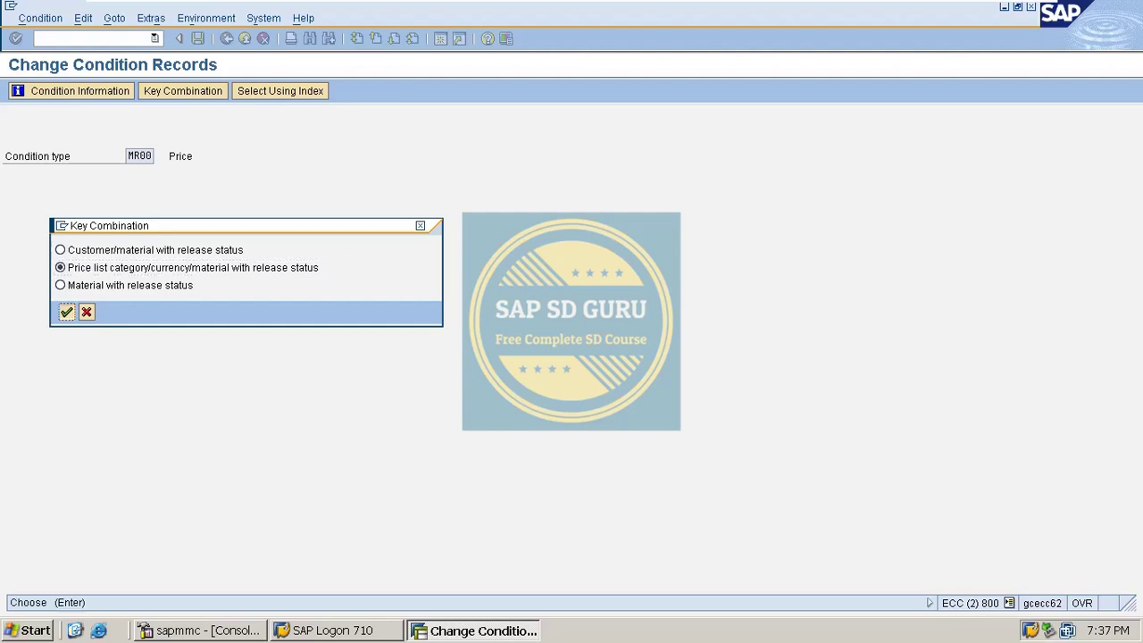
key(Return)
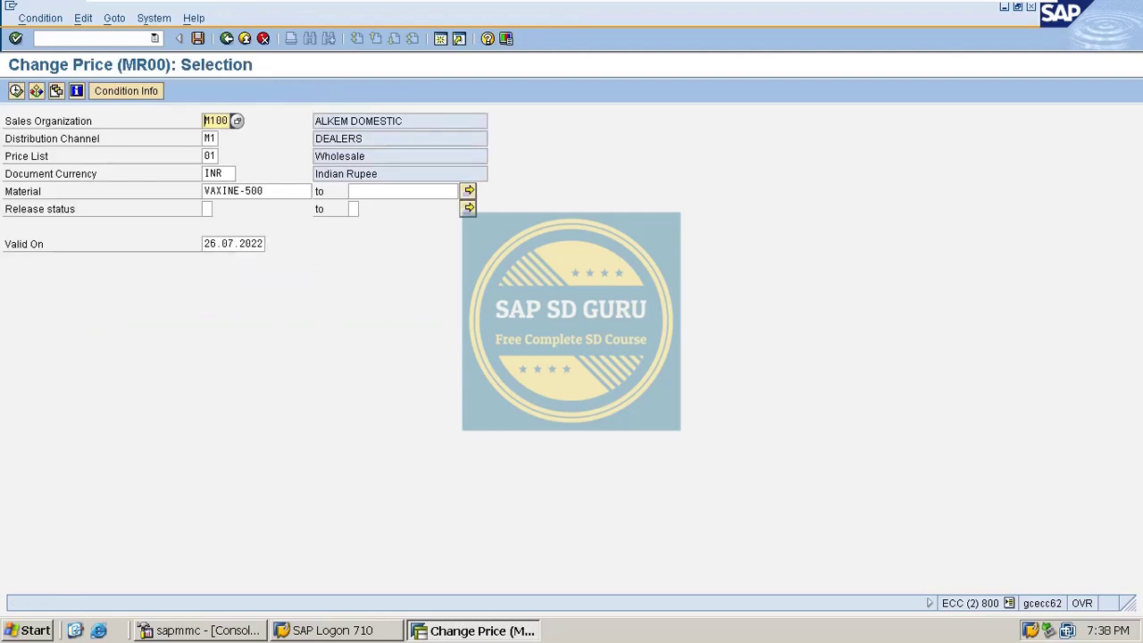
drag(264, 191, 204, 190)
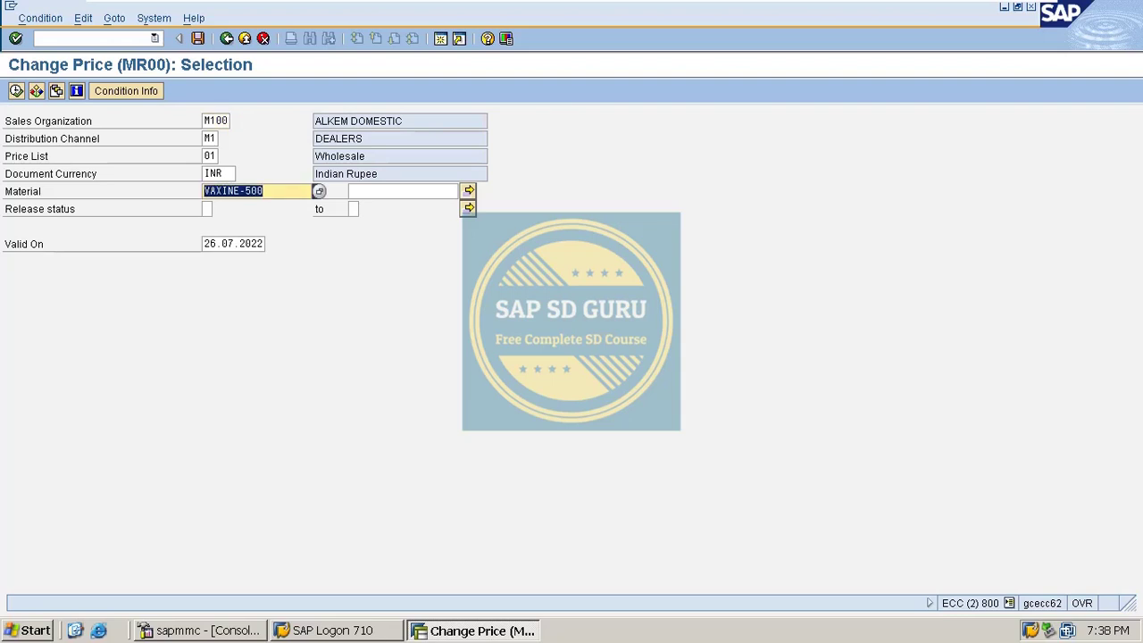
click(213, 139)
drag(204, 138, 217, 138)
click(205, 138)
double_click(209, 139)
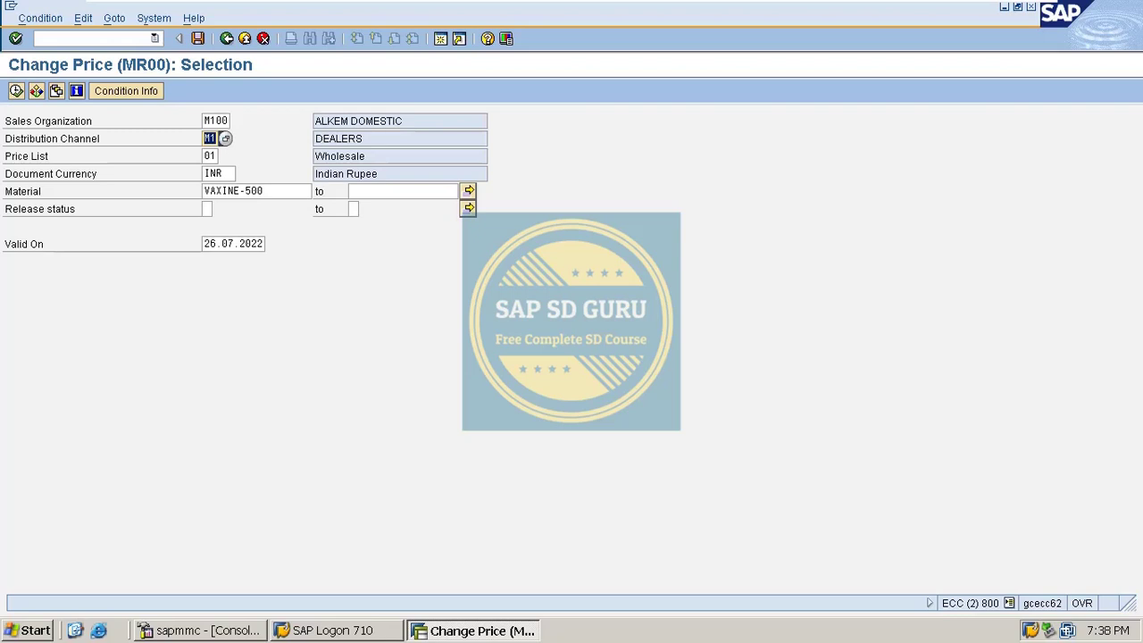
key(F8)
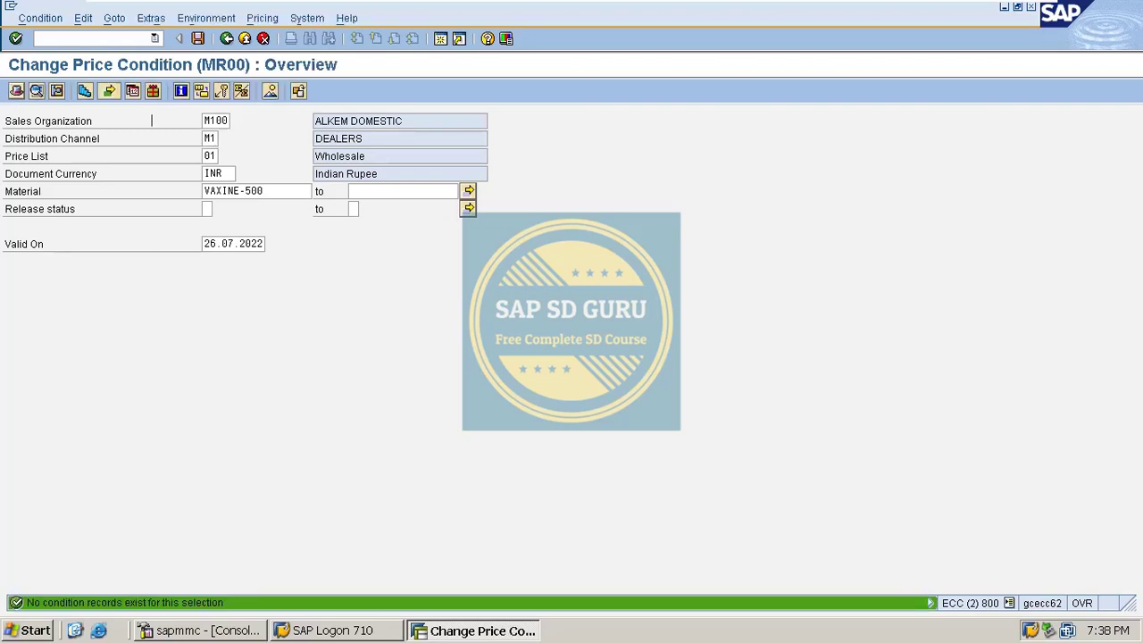
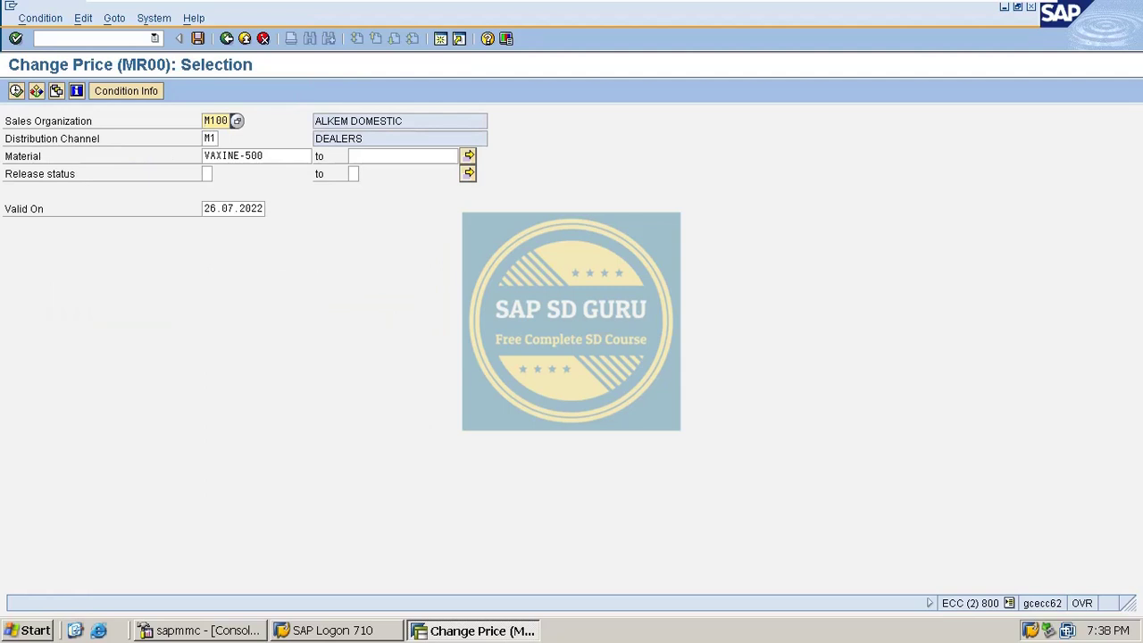
- Look up MR00 condition records for material VAXINE-500 by Material with release status, and return to the condition type entry screen
drag(266, 155, 203, 155)
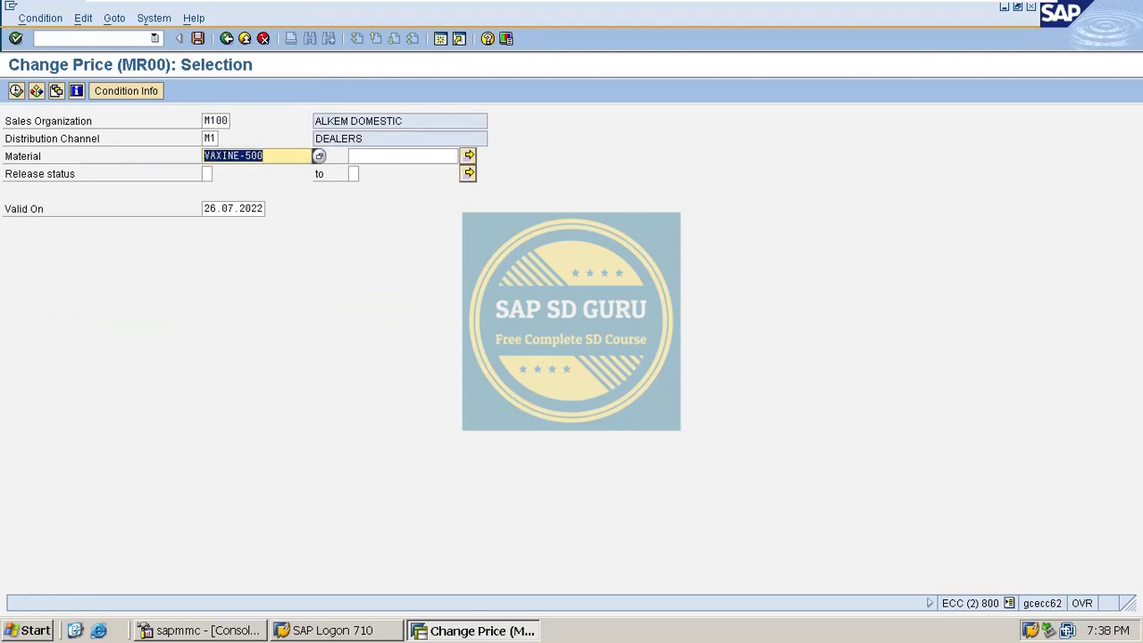
key(F8)
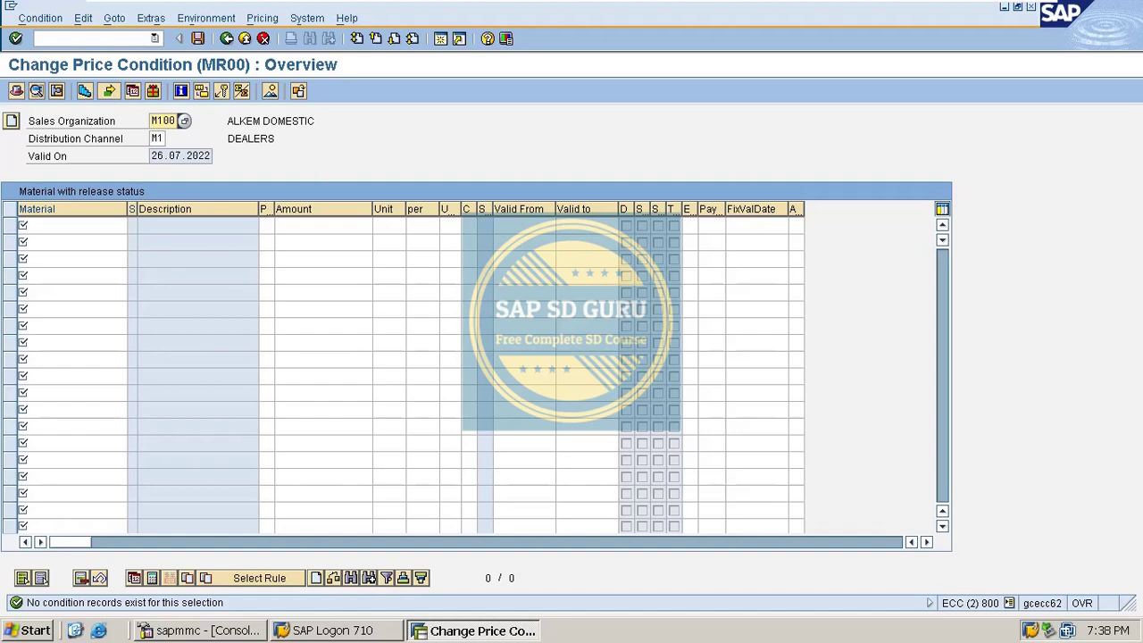
key(F3)
click(93, 38)
text(/)
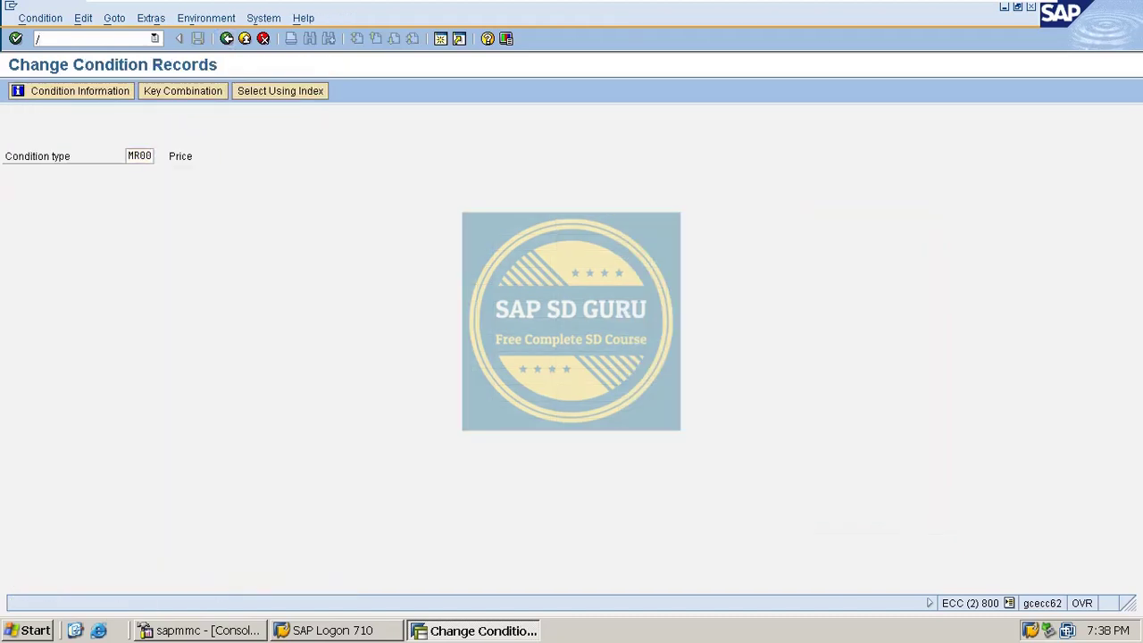
text(v/06)
key(Return)
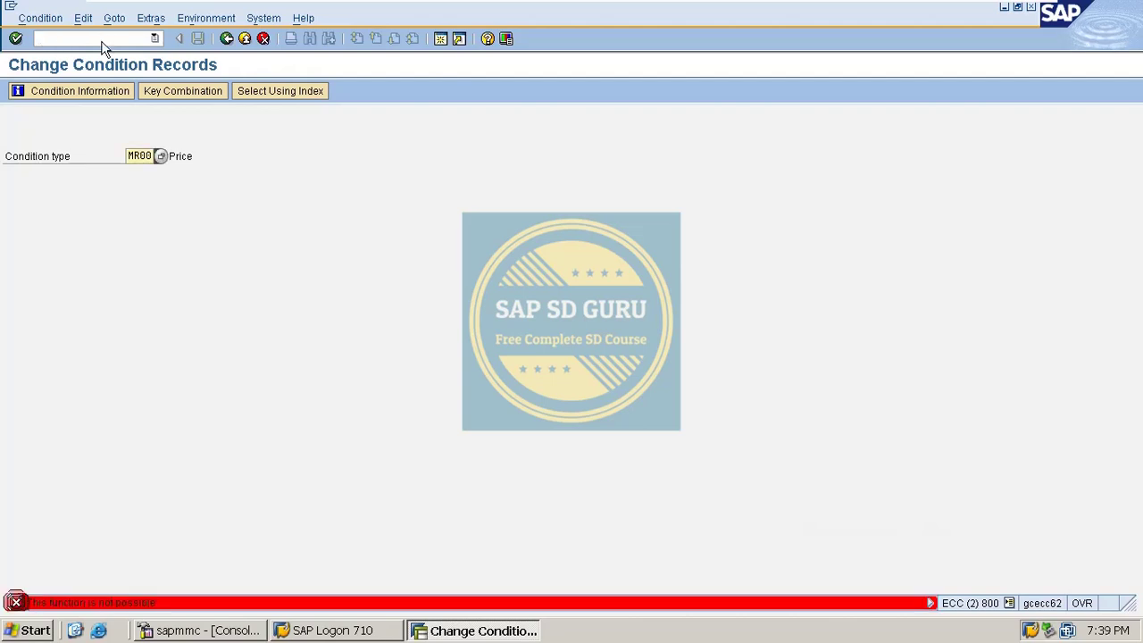
- Open transaction V/06 in the current session with the command /nv/06
click(101, 39)
text(/)
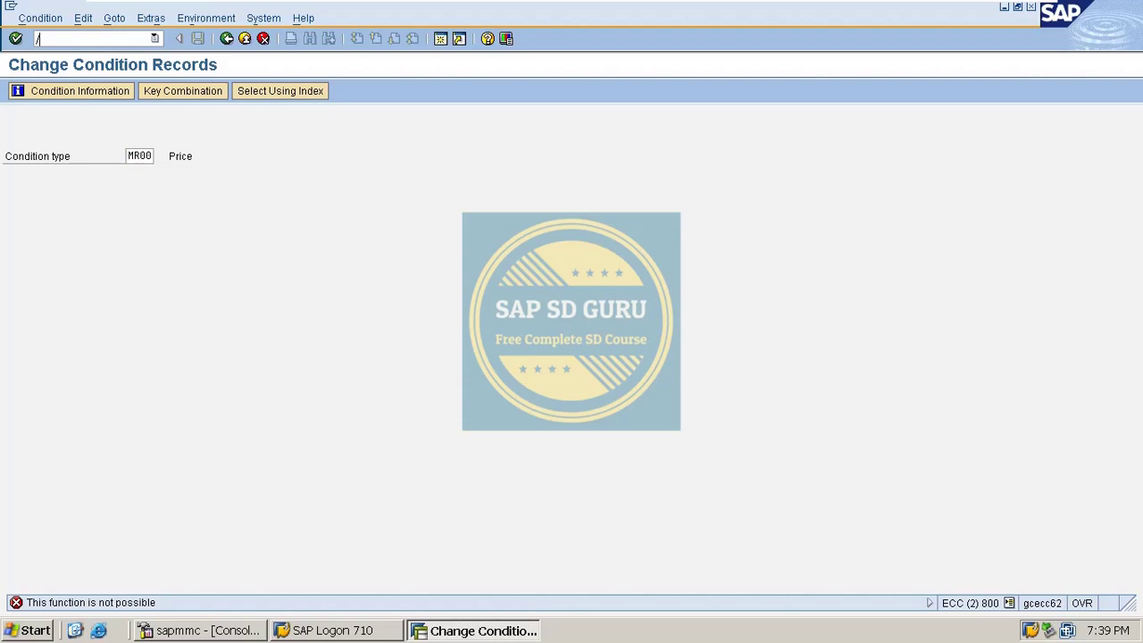
text(nv/06)
key(Return)
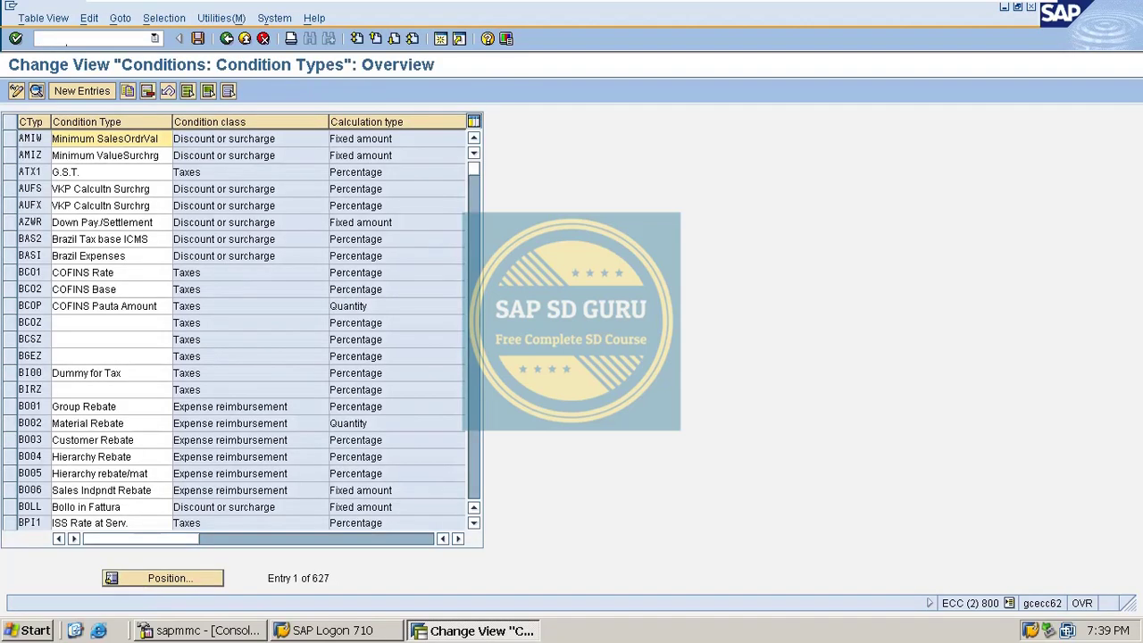
- Find condition type MR00 in the condition types overview and open its details
key(ctrl+f)
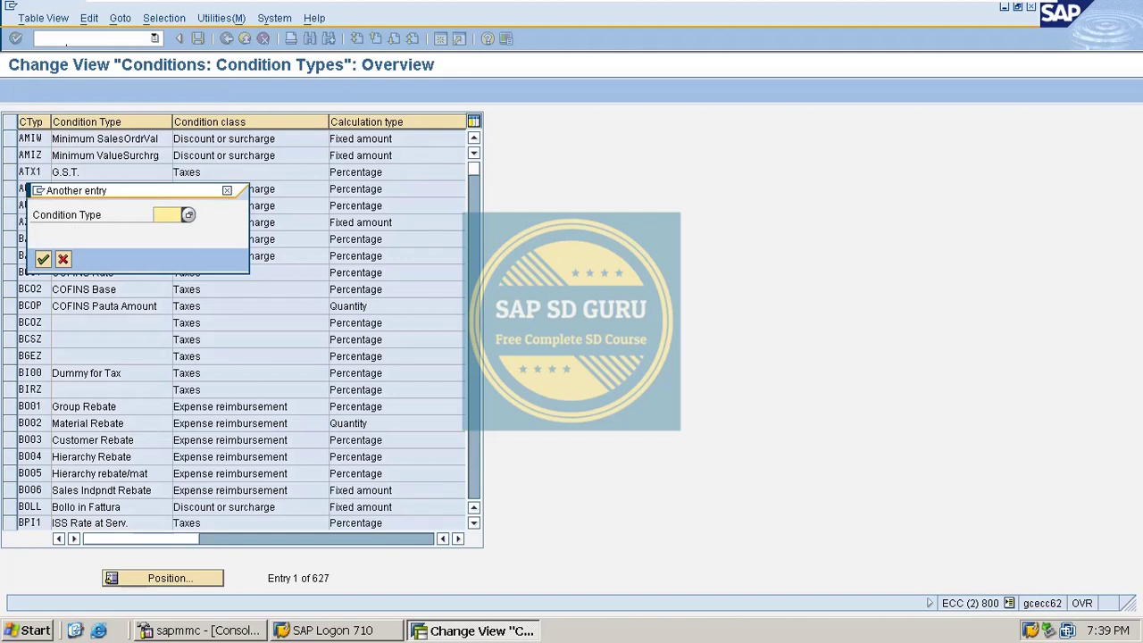
text(mr00)
key(Return)
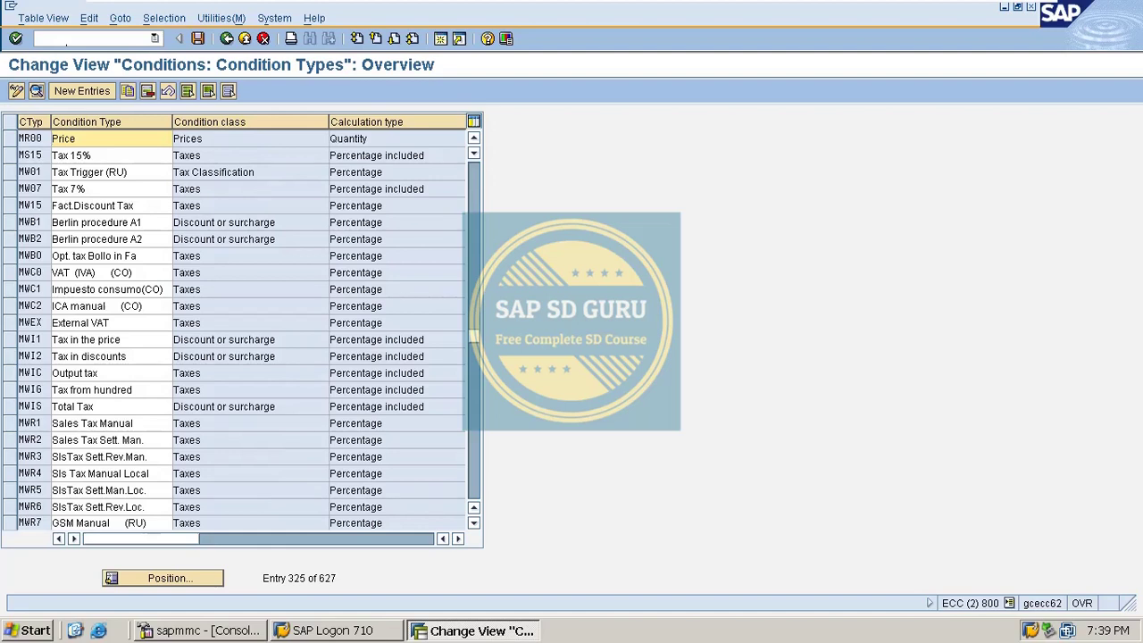
key(F2)
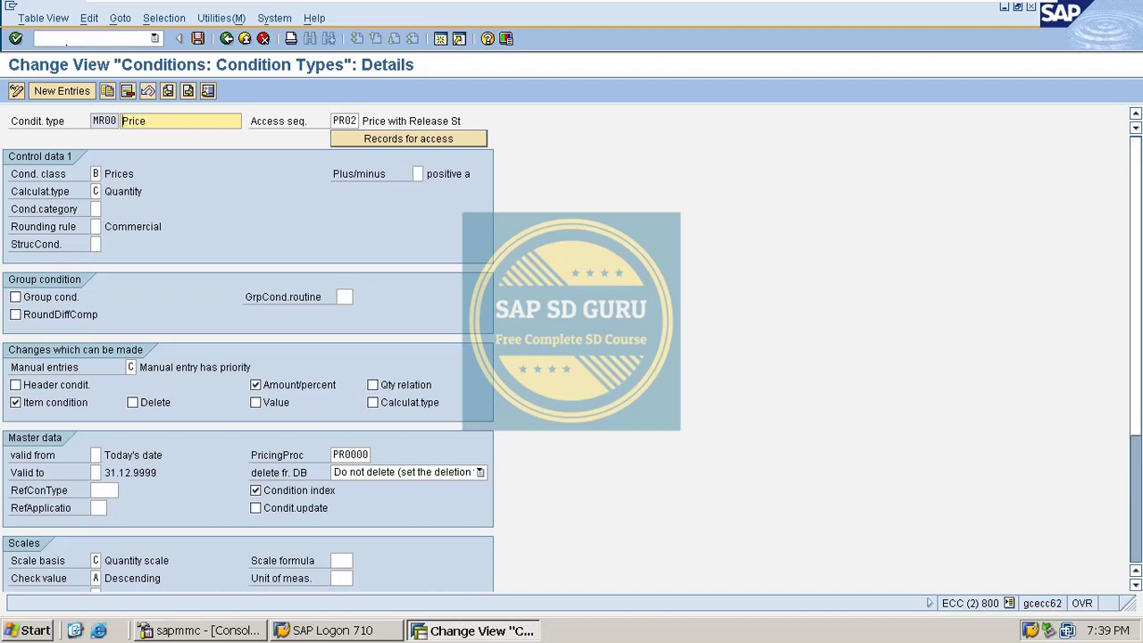
- Open the records for access of MR00, set the material to VAXINE-150 and list its condition records
click(408, 138)
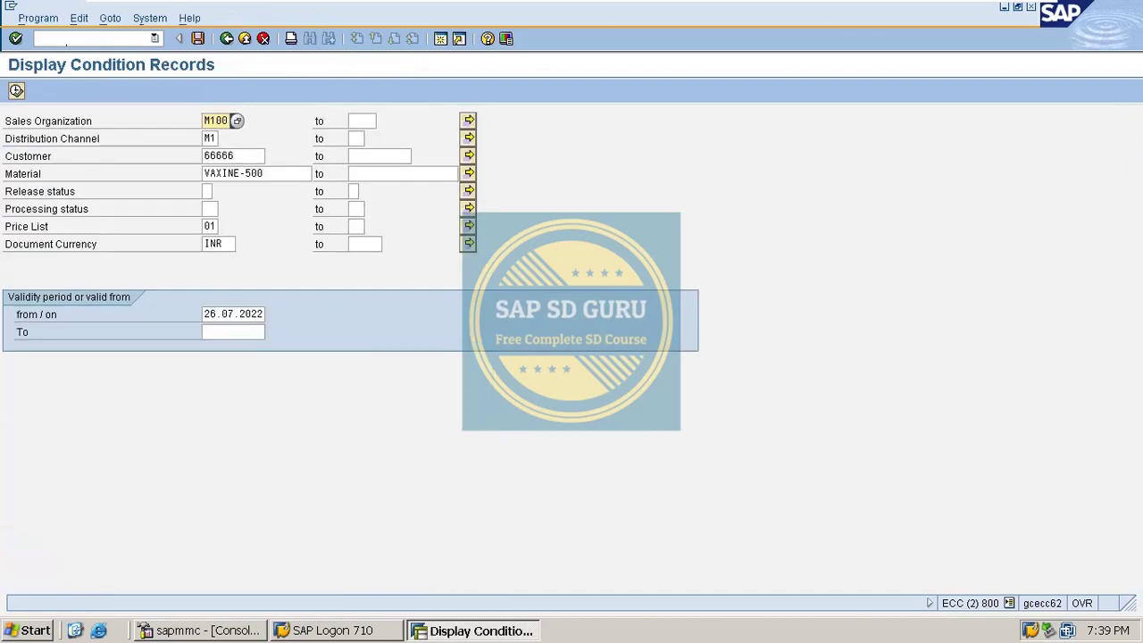
drag(264, 173, 246, 173)
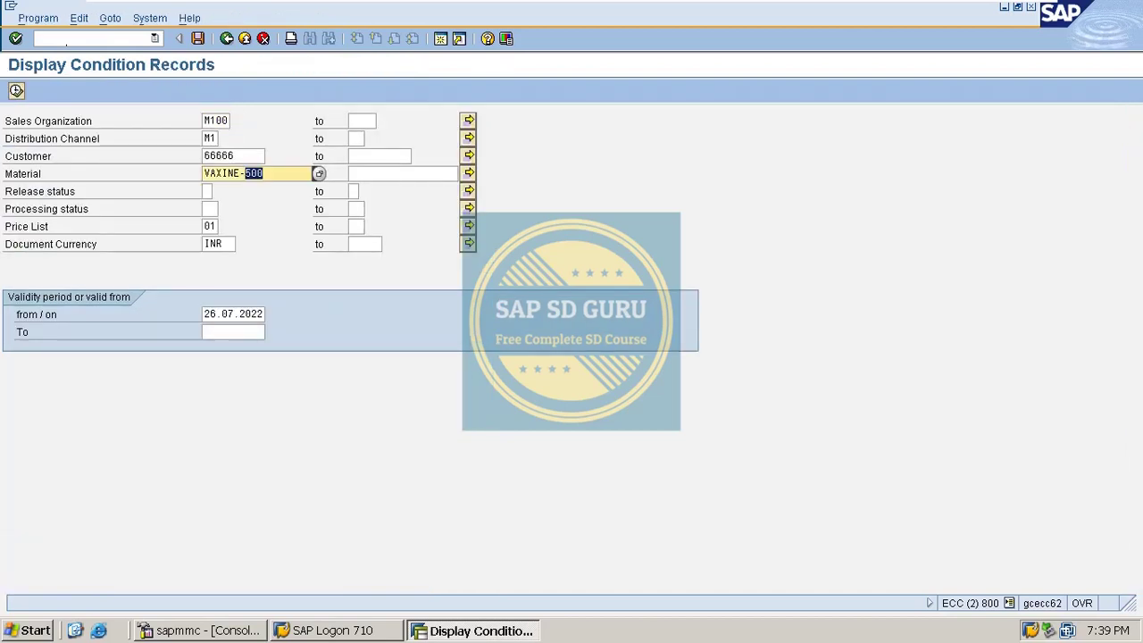
text(1500)
key(BackSpace)
key(F8)
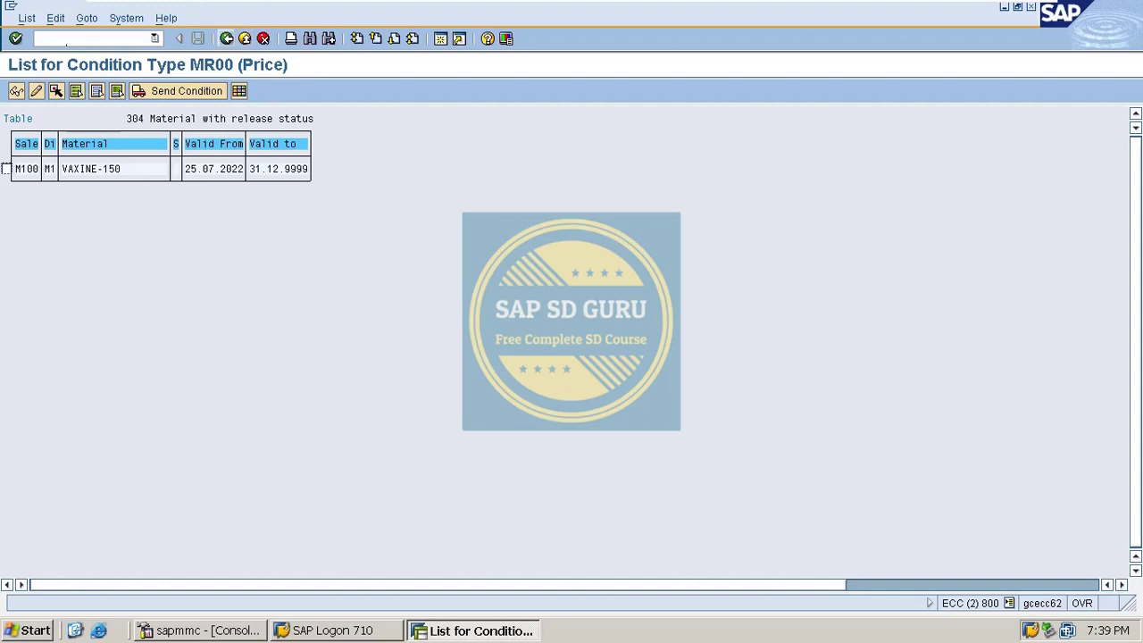
- Return to the selection screen, list the MR00 condition records for material VAXINE-500, and go back to the selection criteria
key(F3)
drag(245, 173, 263, 173)
text(500)
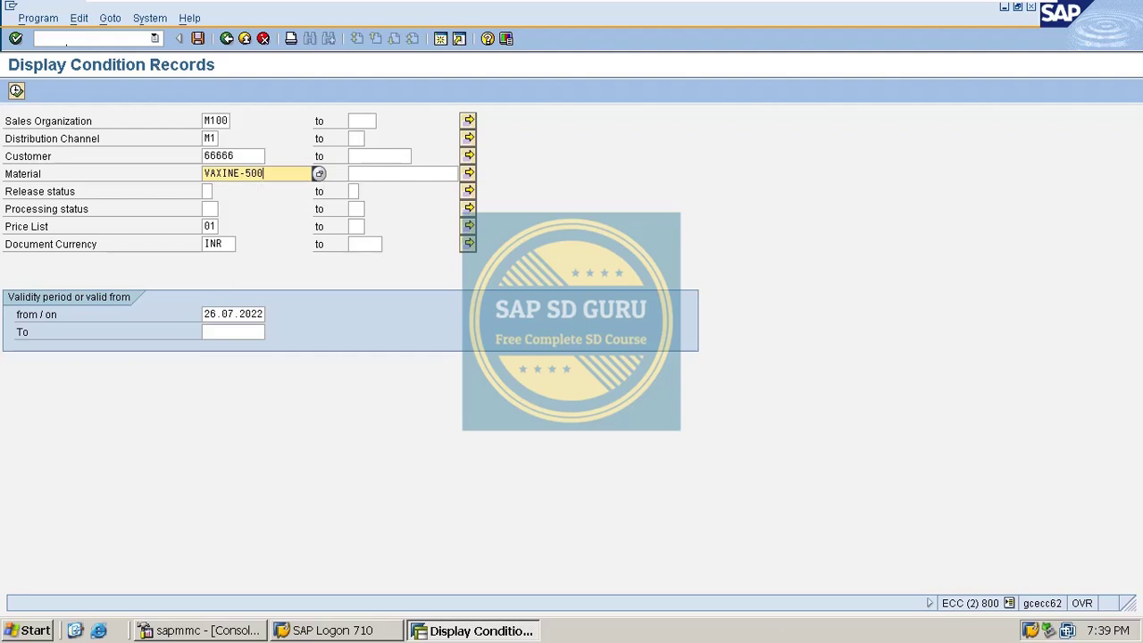
key(Return)
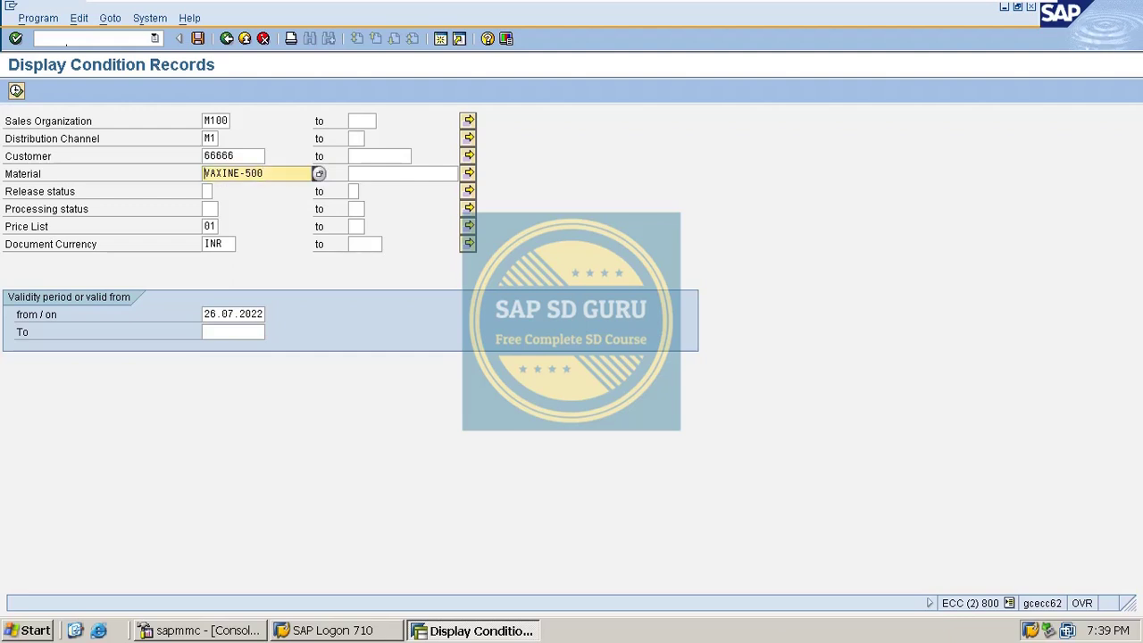
key(F8)
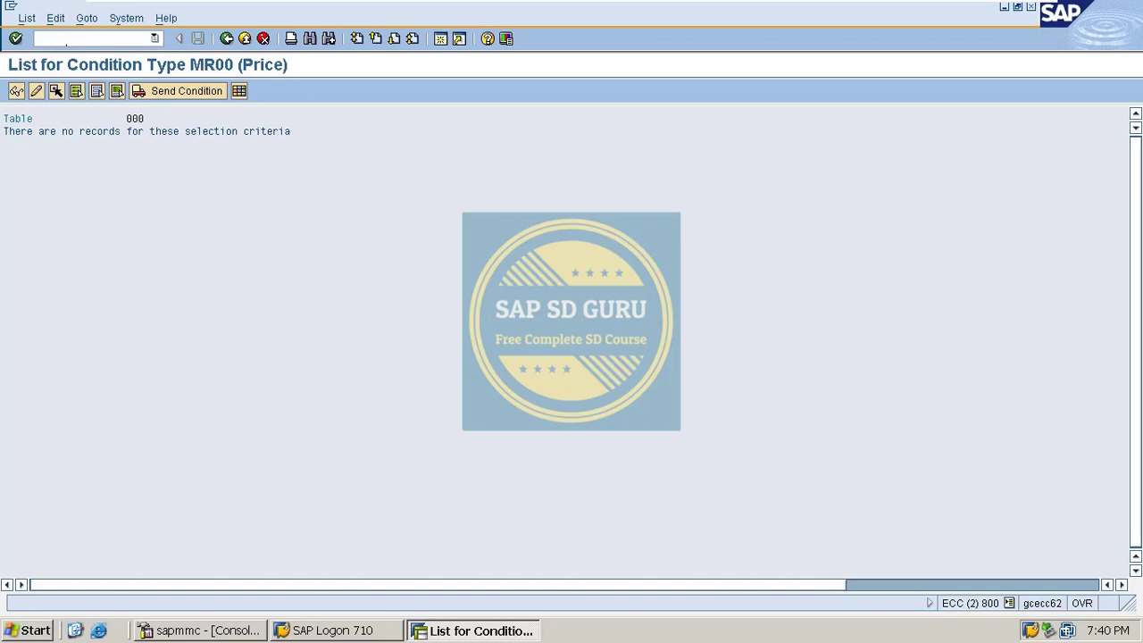
key(F3)
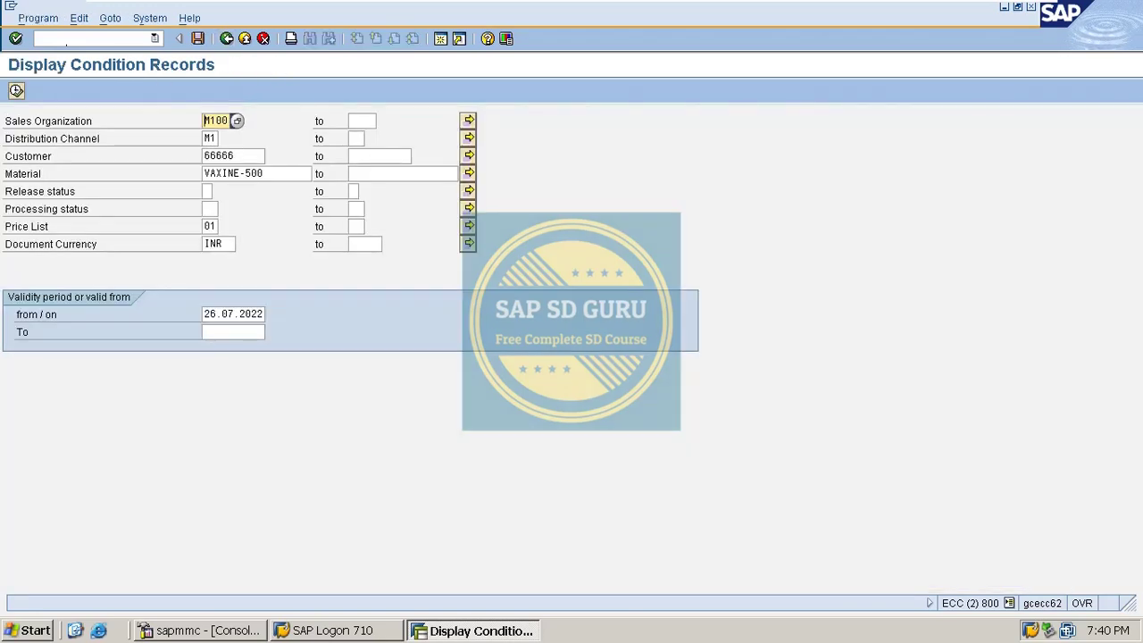
- Clear the customer, distribution channel and sales organization from the condition record selection criteria
drag(236, 155, 204, 156)
key(Delete)
key(Down)
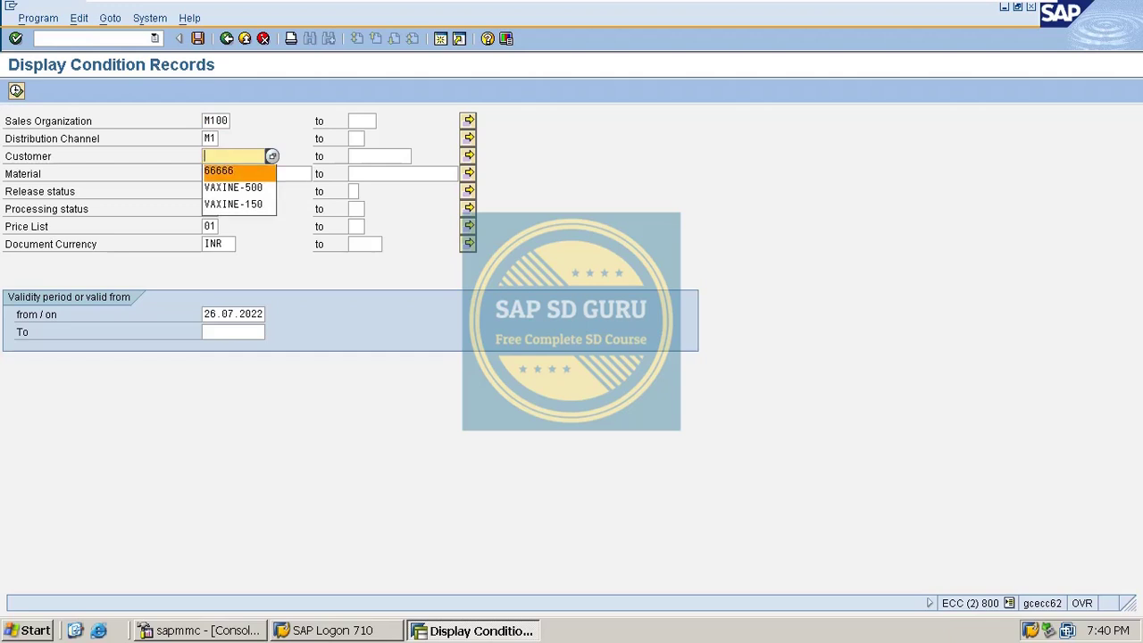
key(shift+Tab)
key(Delete)
key(shift+Tab)
key(Delete)
key(Escape)
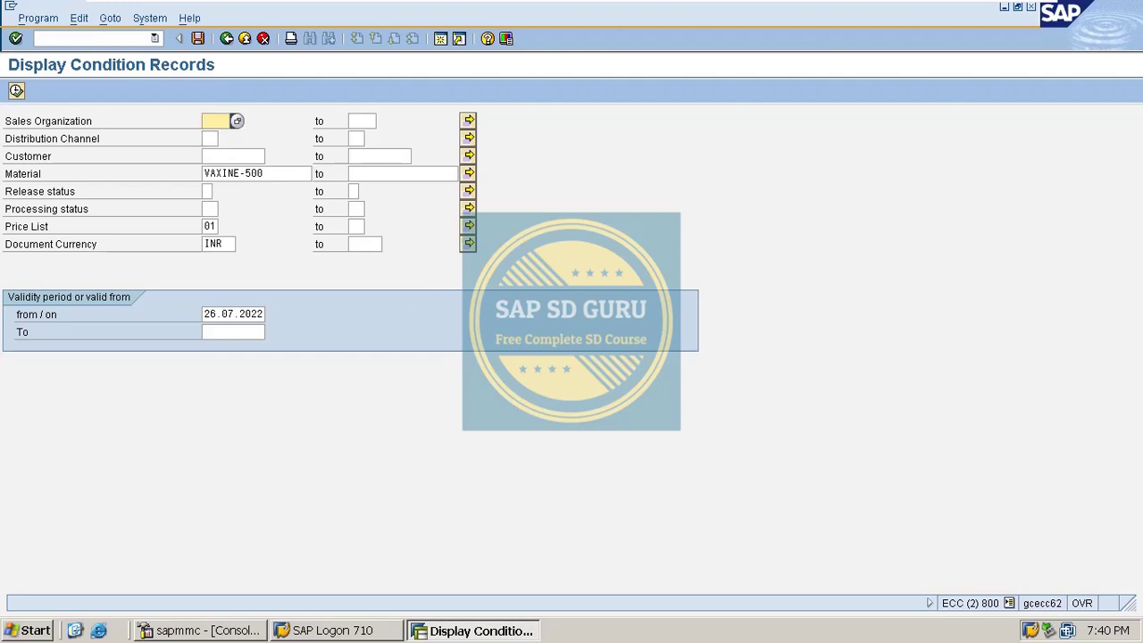
- Clear the price list and document currency, list the condition records by material VAXINE-500 alone, and return to the selection criteria
click(208, 226)
key(Delete)
key(Escape)
drag(224, 244, 202, 244)
key(Delete)
key(Escape)
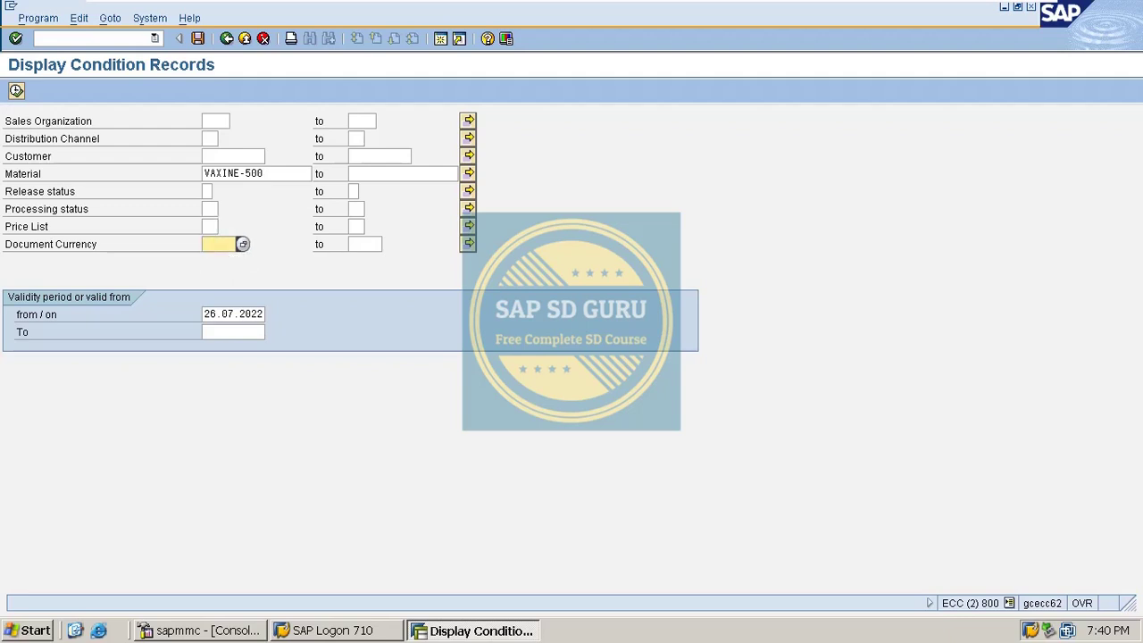
click(16, 90)
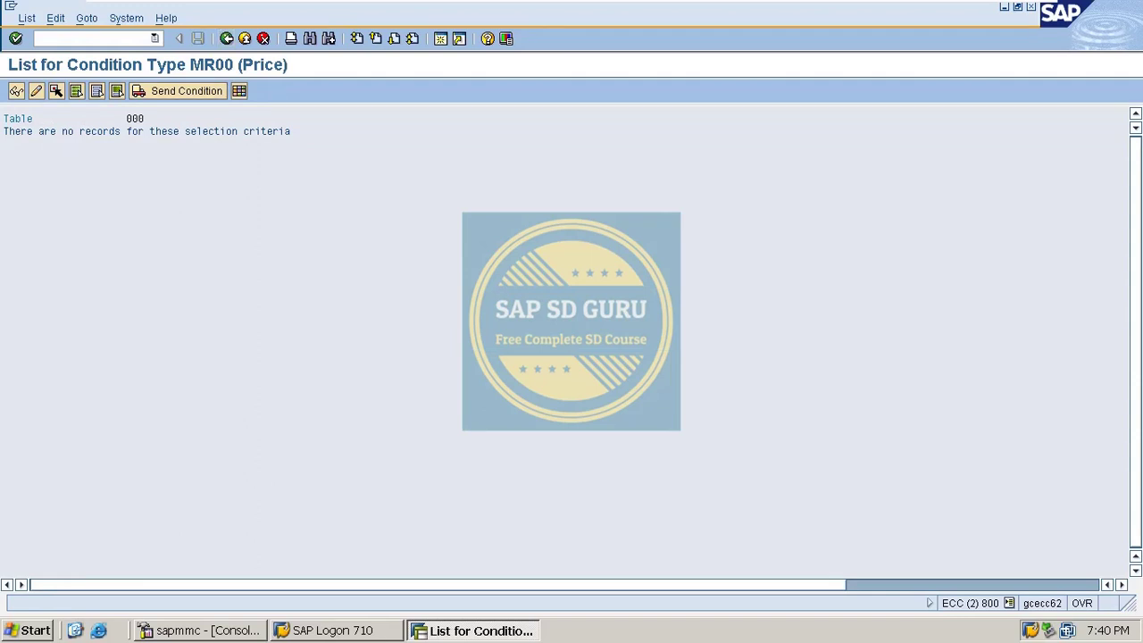
click(227, 38)
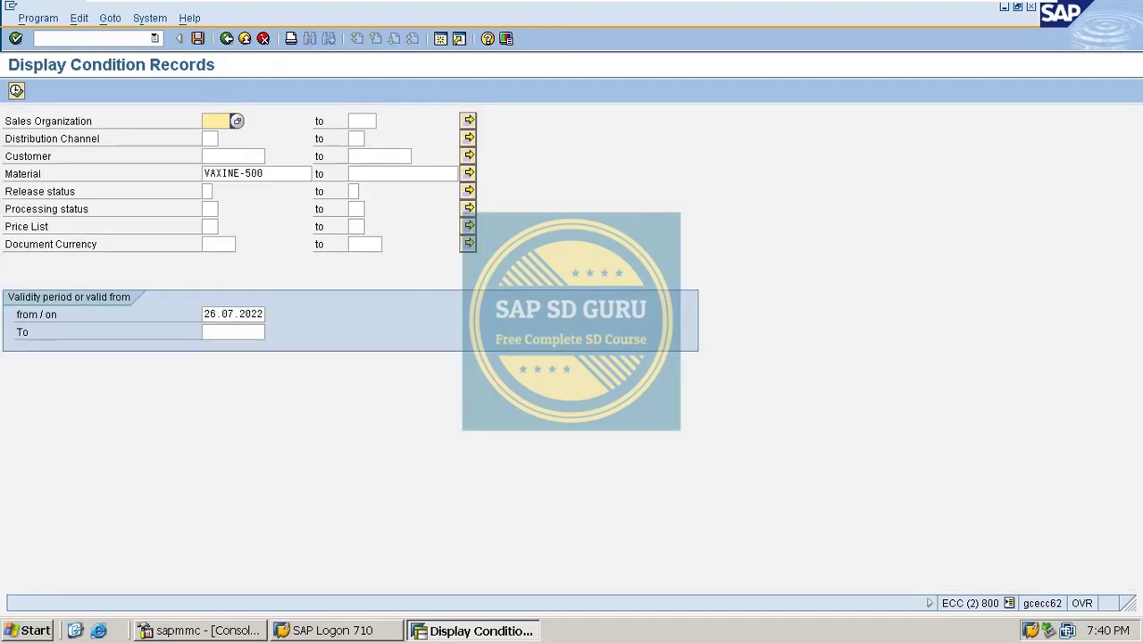
- Start a standard sales order with the command /nva01, using sales organization M100 and distribution channel M1
click(93, 38)
text(/nva01)
key(Return)
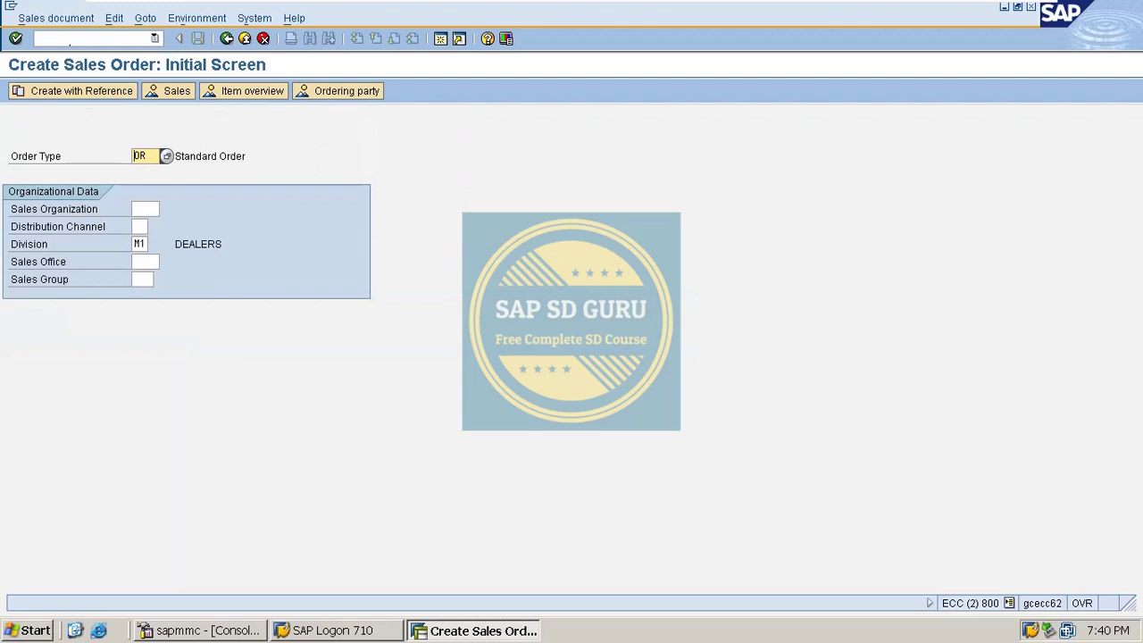
key(Tab)
text(m100)
key(Tab)
text(m1)
key(Return)
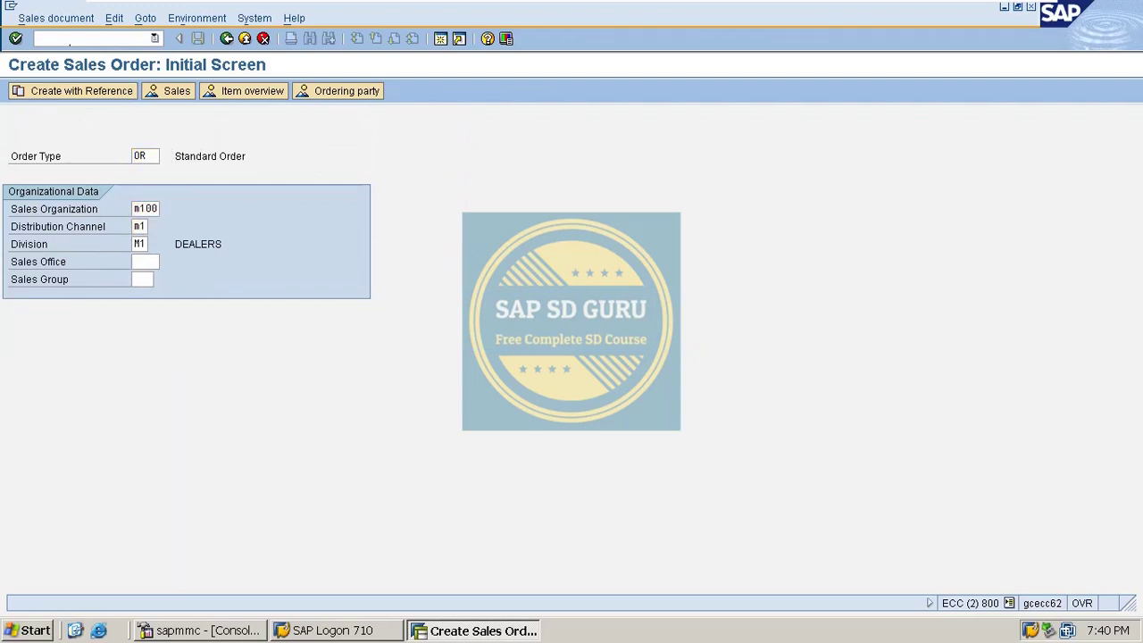
- Enter the sold-to party's customer number, add an item for material VAXINE-500 with quantity 1, and check the order's net value
text(66666)
key(Down)
key(Return)
key(Return)
text(vaxine-500)
key(Tab)
text(1)
key(Return)
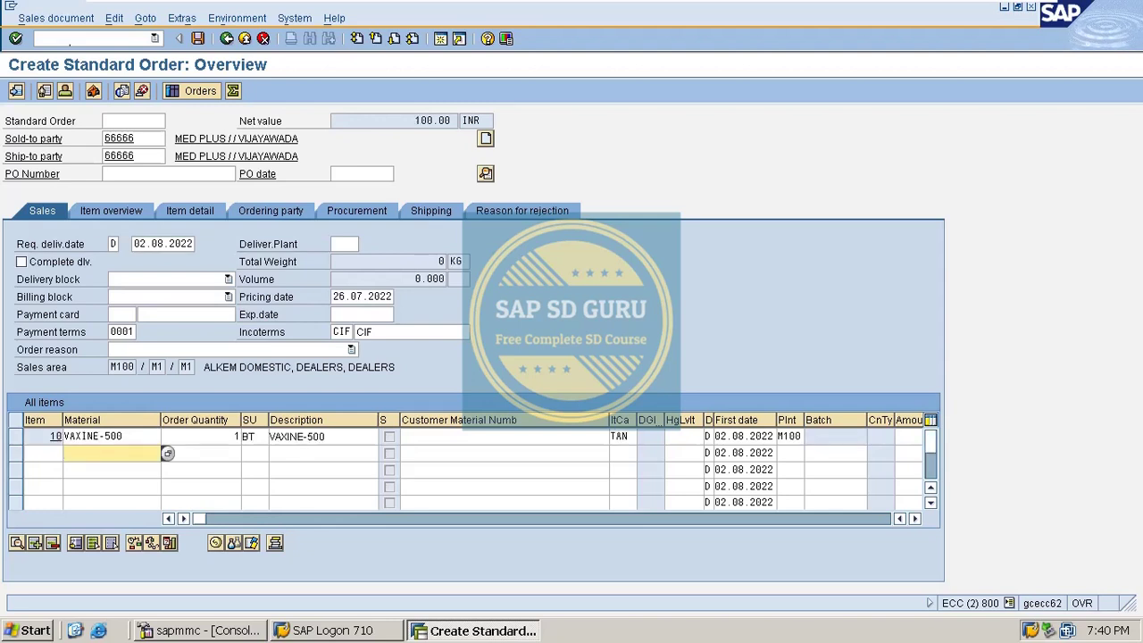
drag(414, 120, 455, 121)
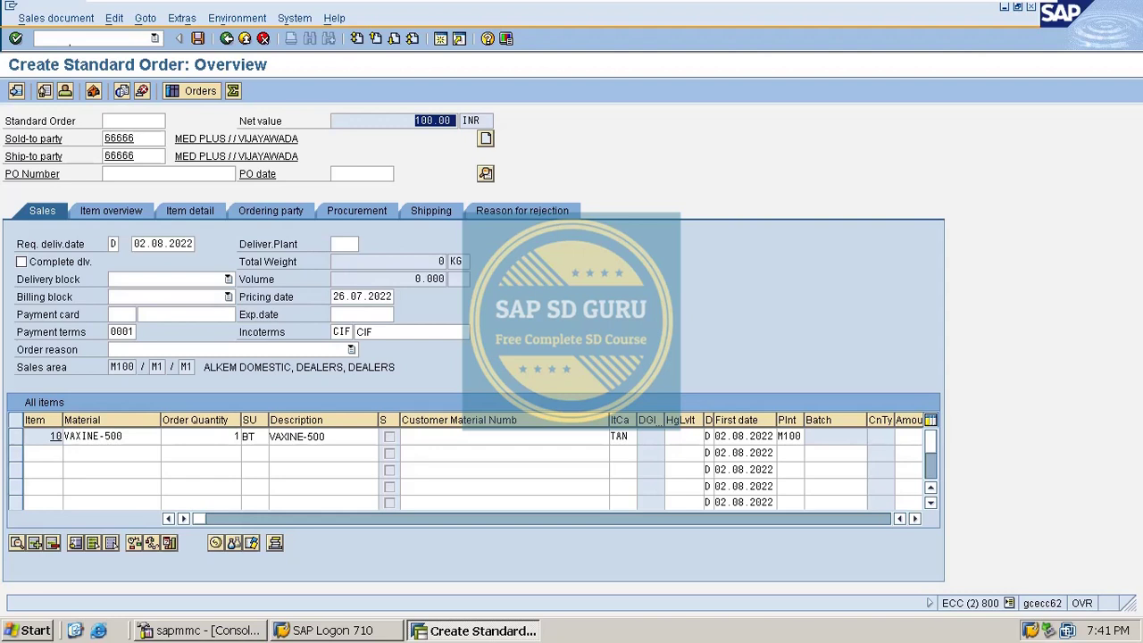
click(815, 253)
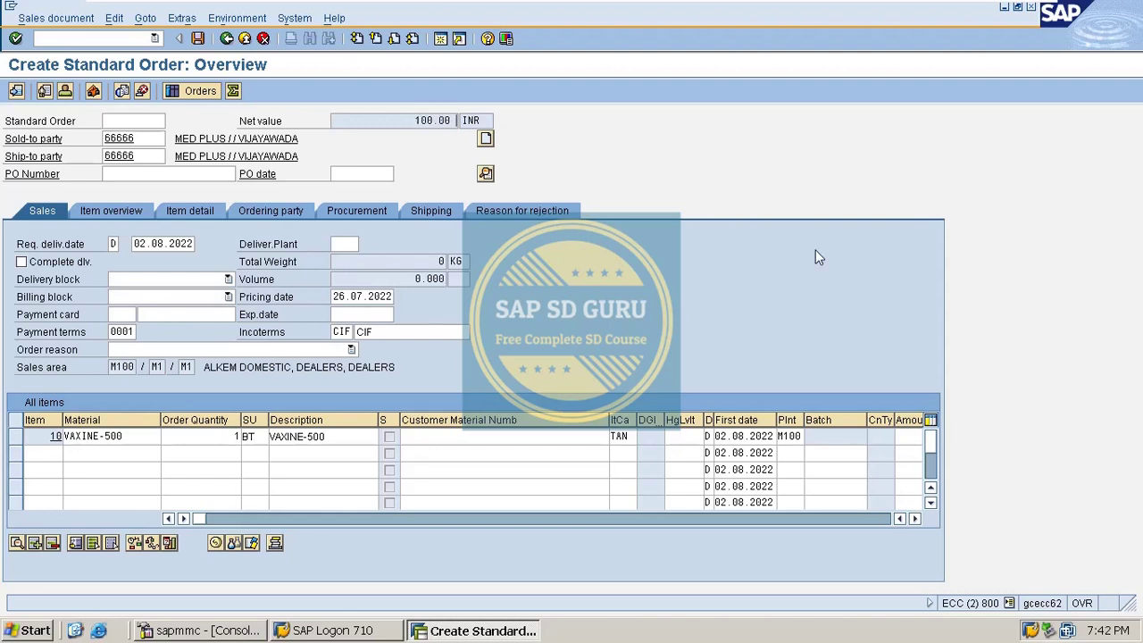